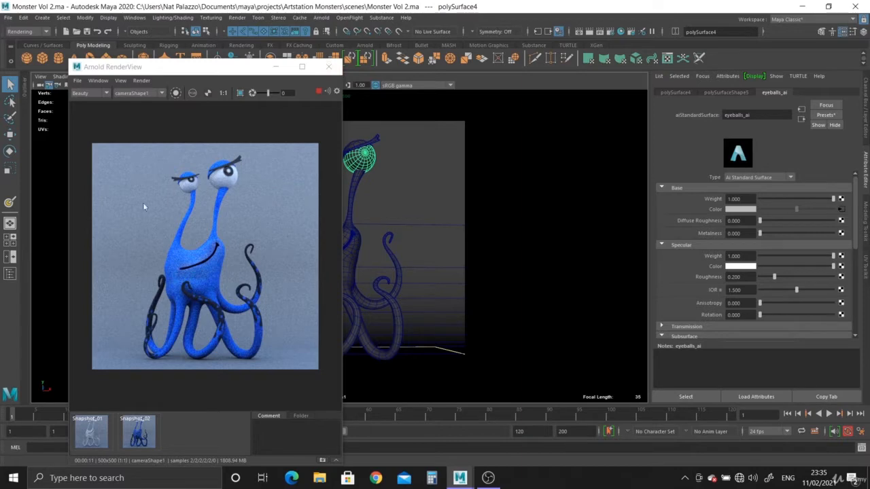
Delete the two old snapshots in the Arnold RenderView, store a new one of the current render, and close the window.
right_click(99, 435)
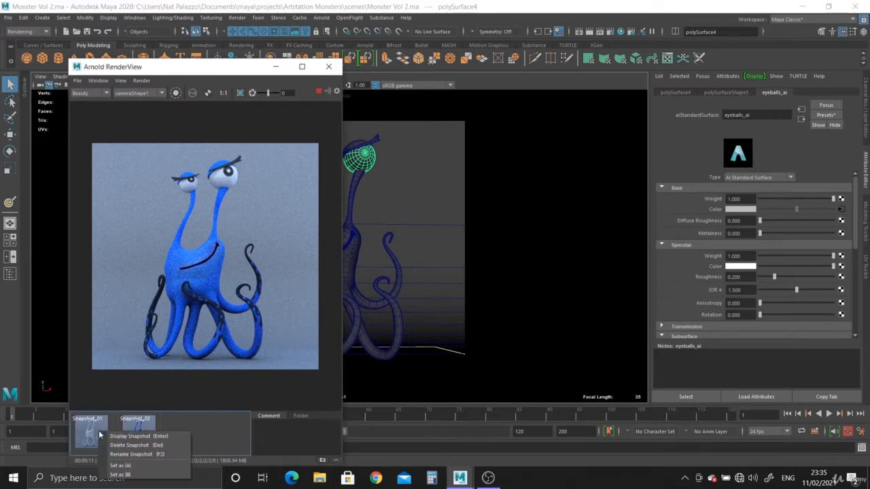
click(109, 445)
right_click(93, 435)
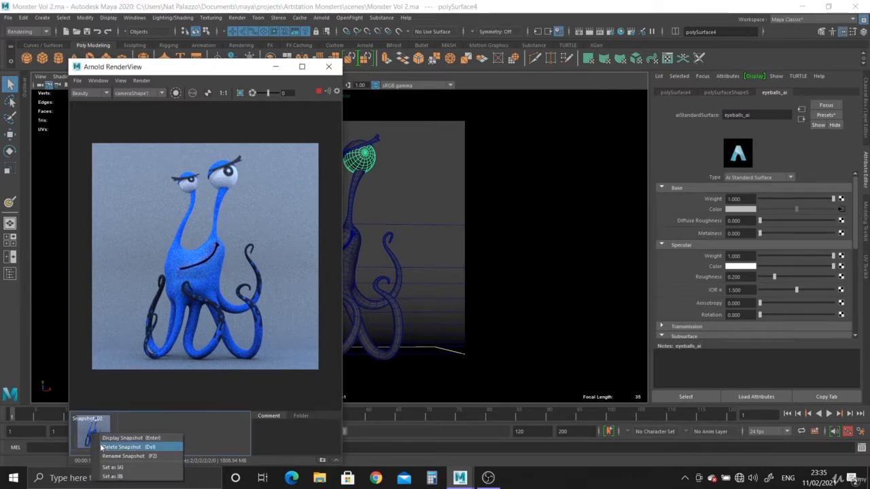
click(101, 445)
click(323, 461)
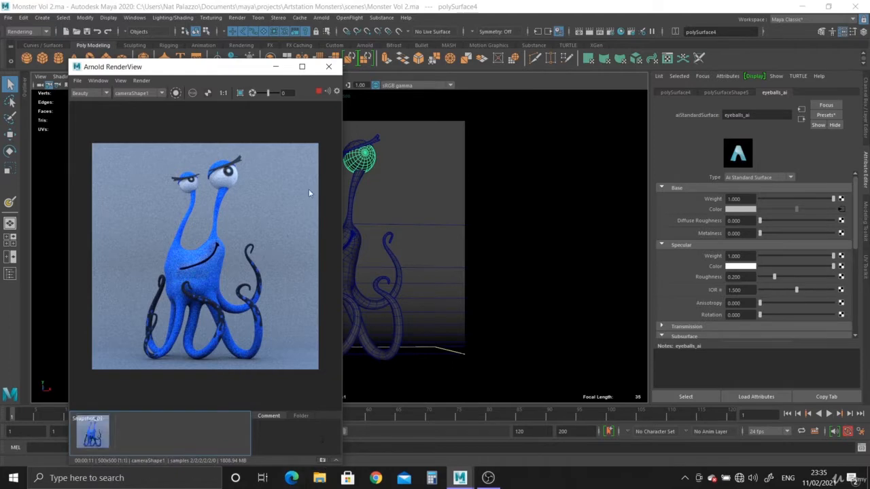
click(328, 65)
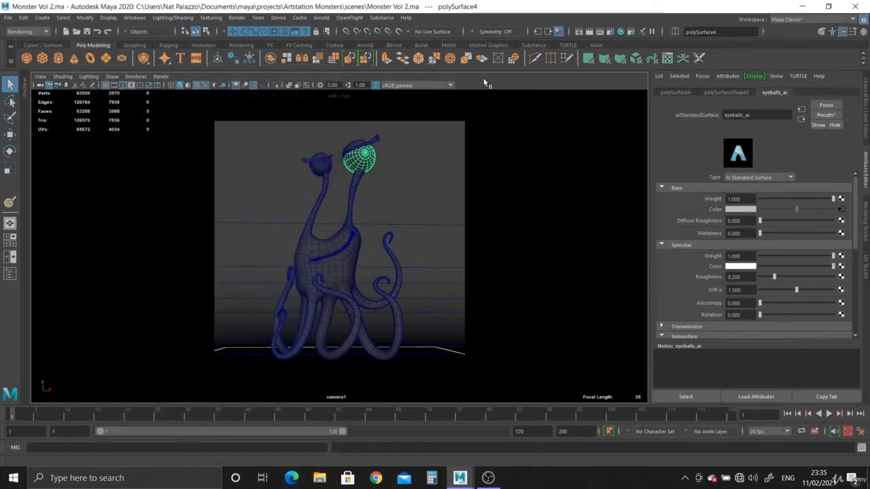
Create an Arnold area light in the perspective view and scale it up so its frame is visible around the character.
key(space)
key(space)
alt+drag(349, 249, 392, 182)
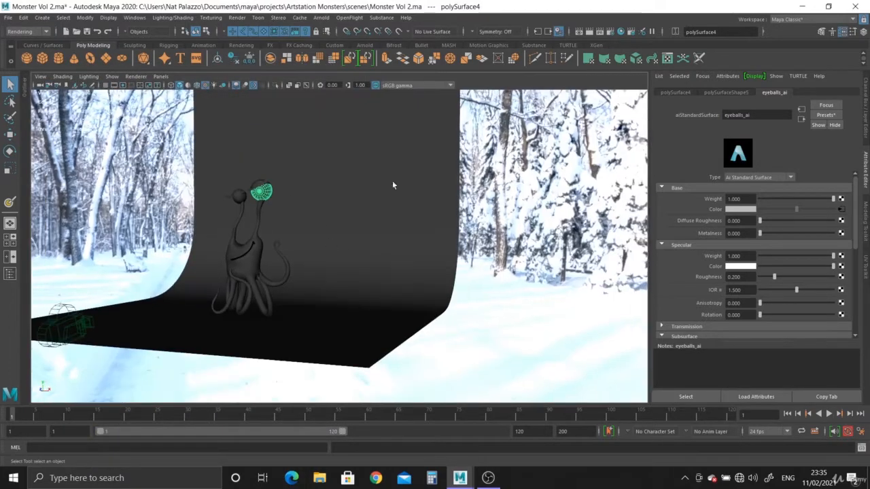
click(322, 17)
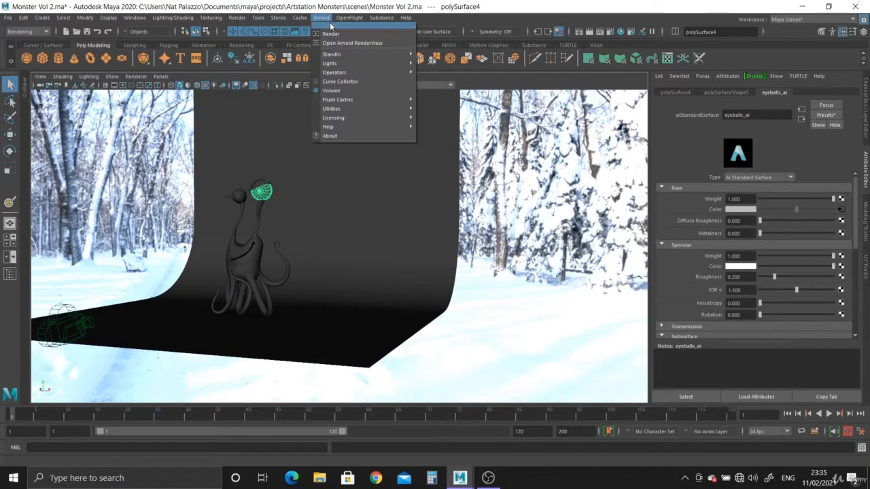
mouse_move(339, 64)
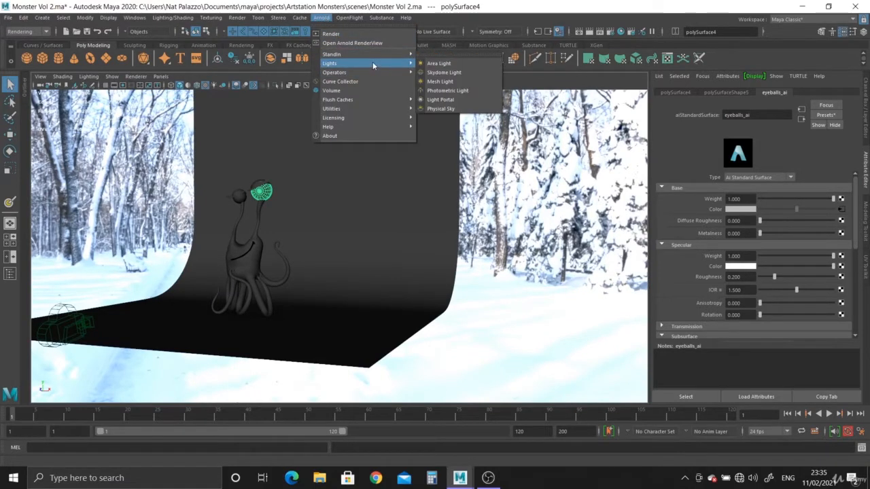
click(425, 63)
key(r)
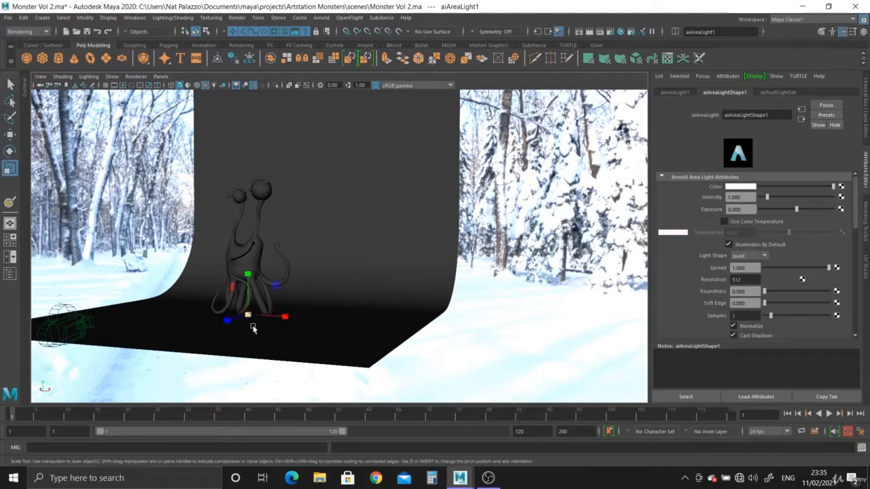
Move the area light up and to the front side of the character, to about X 19.3, Y 19.3, Z 24.3.
key(w)
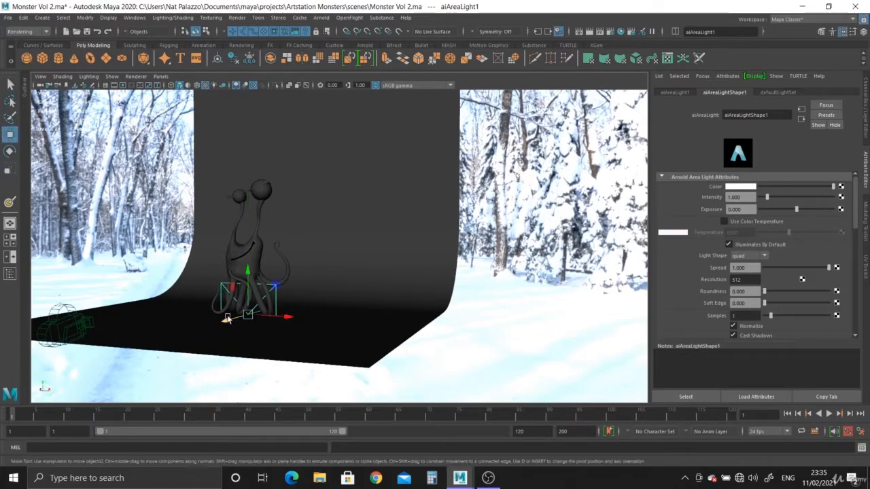
drag(228, 319, 192, 337)
drag(141, 268, 150, 163)
alt+drag(210, 242, 326, 280)
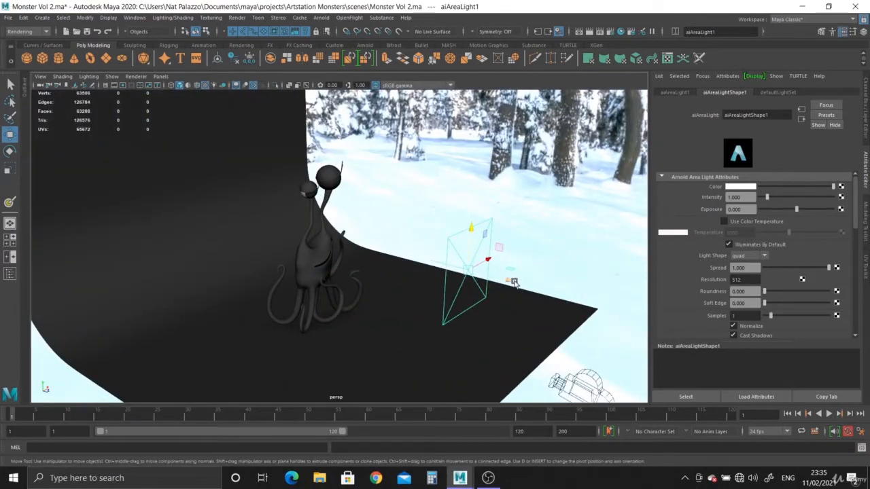
drag(514, 283, 369, 254)
Scale the area light to about 34.8 and rotate it in object space to face the character, about -13.06, 39.7, -0.957.
key(r)
key(e)
click(368, 255)
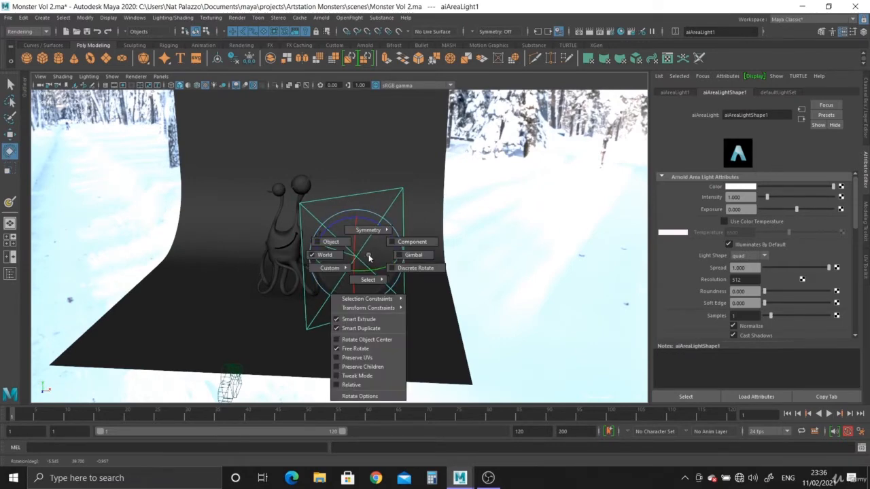
click(329, 241)
drag(384, 265, 337, 301)
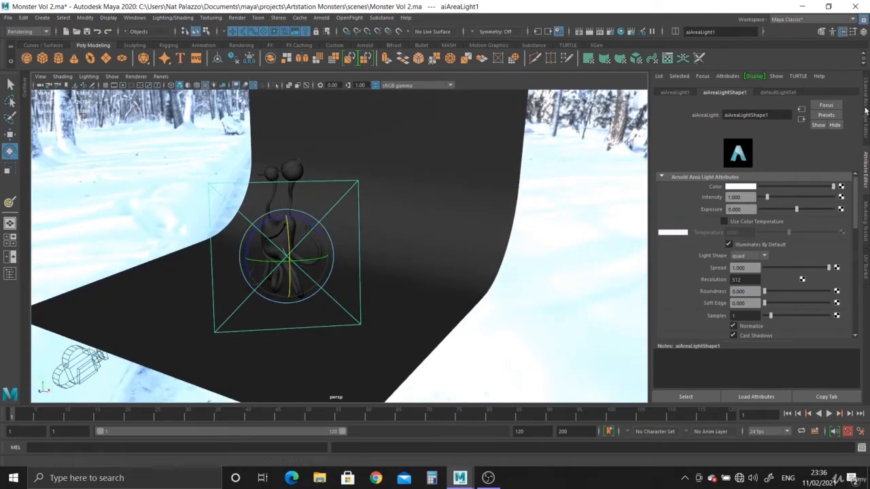
Rename the area light front_light.
key(ctrl+a)
click(752, 95)
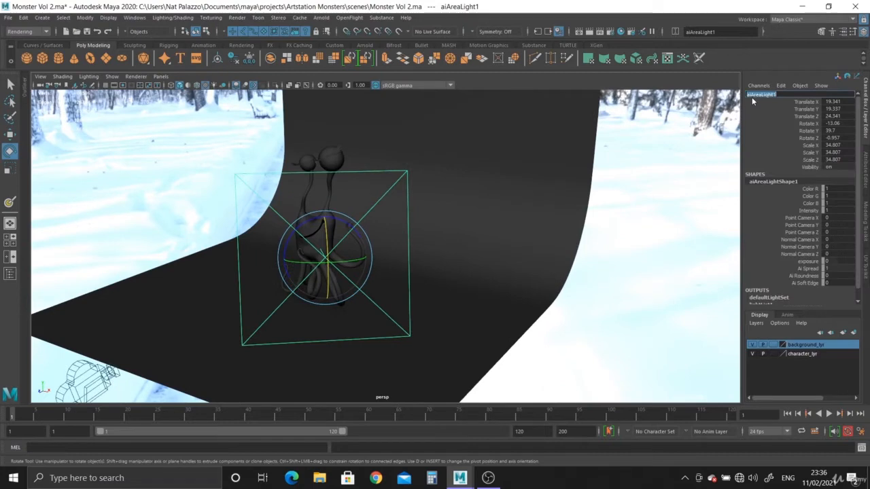
text(front_light)
key(Return)
Examine the light's placement relative to the backdrop and the surrounding skydome image from several angles and distances.
alt+drag(326, 259, 257, 231)
alt+right_drag(257, 231, 197, 239)
alt+drag(197, 239, 289, 302)
alt+right_drag(289, 302, 281, 314)
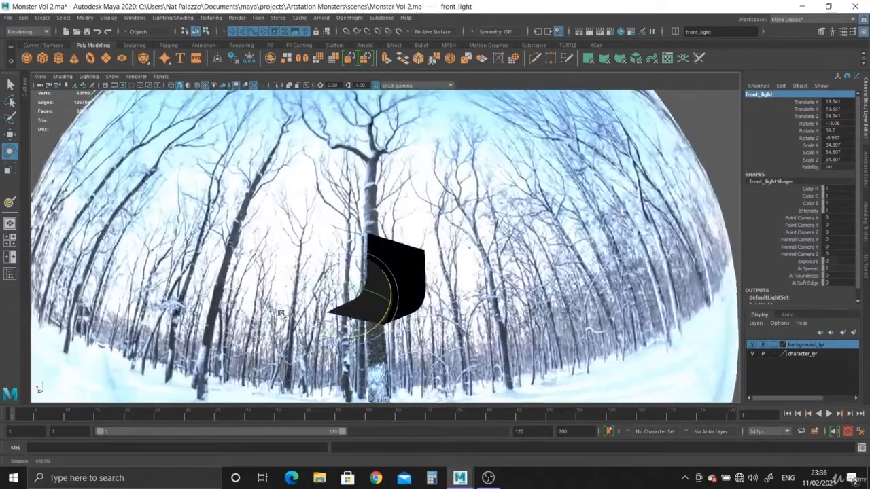
alt+drag(280, 315, 516, 305)
scroll(292, 326, down, 5)
scroll(416, 337, up, 4)
scroll(440, 367, up, 5)
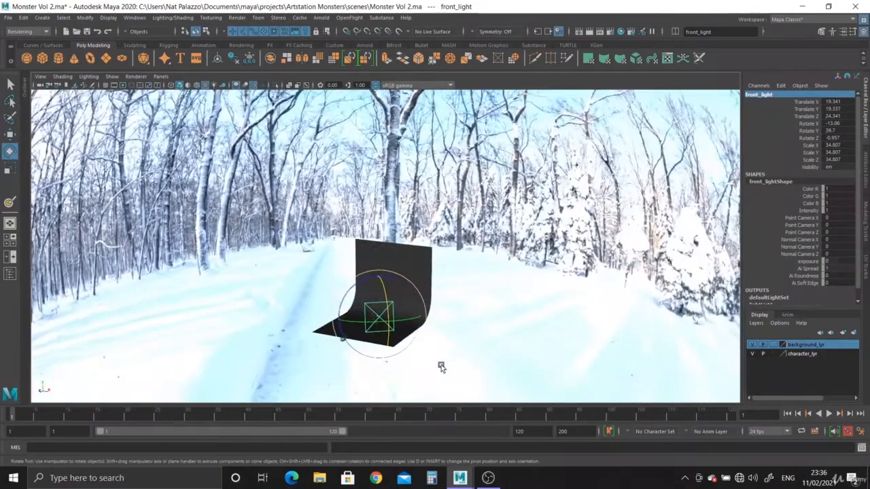
alt+drag(441, 367, 281, 287)
alt+drag(383, 324, 435, 347)
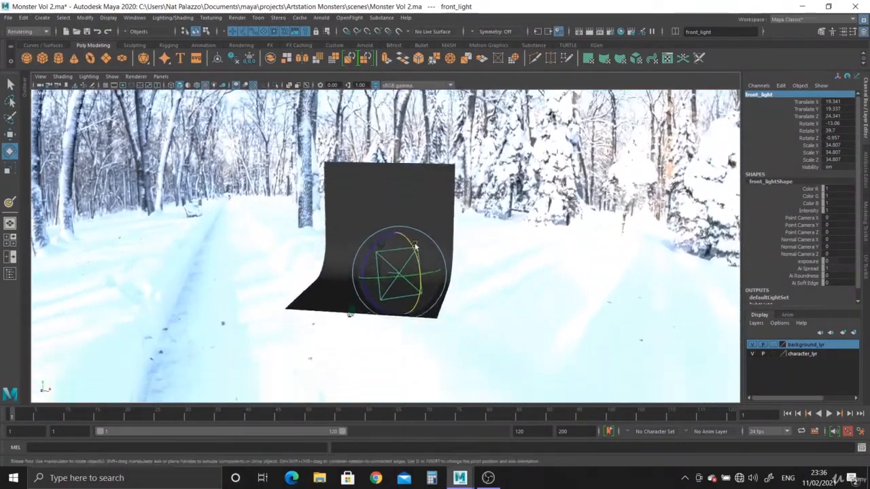
scroll(557, 344, up, 5)
Switch to the four-view layout, frame the light and character in the perspective view, and activate the camera1 view.
key(space)
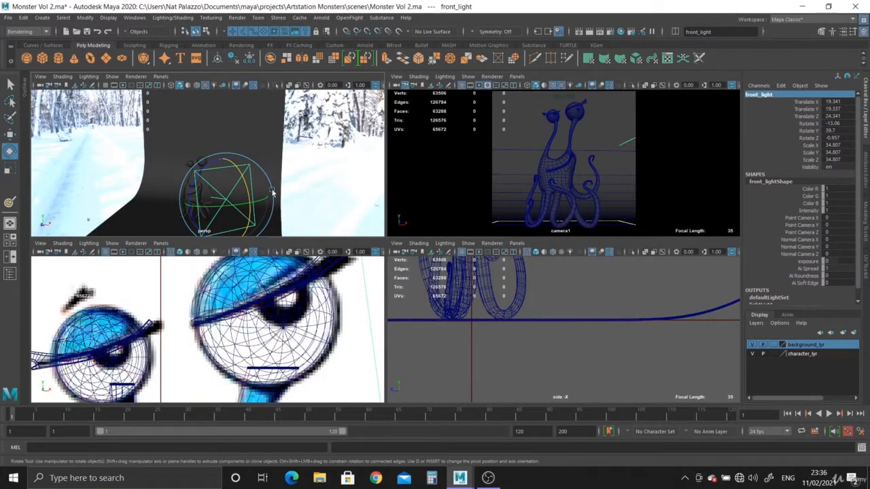
alt+drag(272, 193, 267, 192)
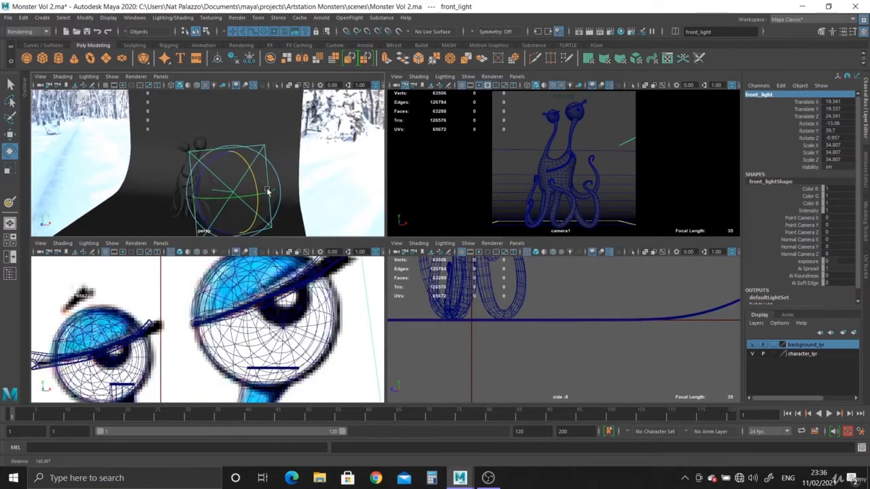
scroll(267, 192, up, 2)
alt+middle_drag(270, 197, 269, 185)
scroll(265, 177, down, 1)
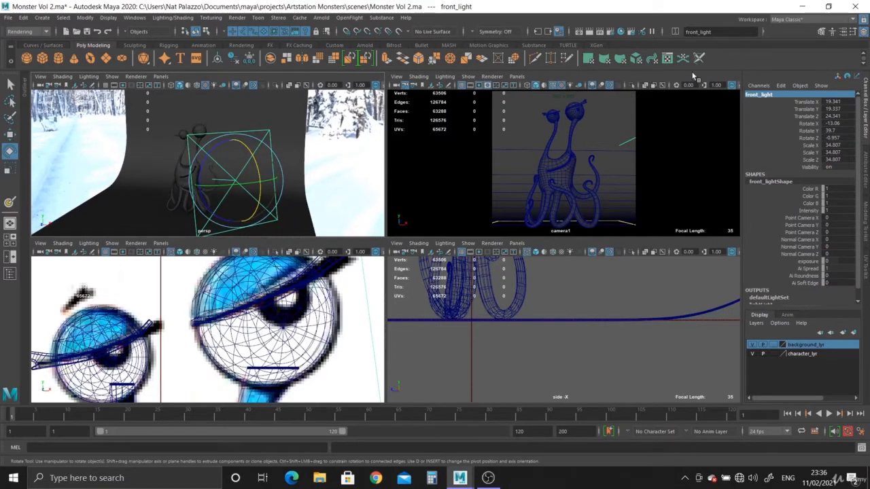
click(628, 136)
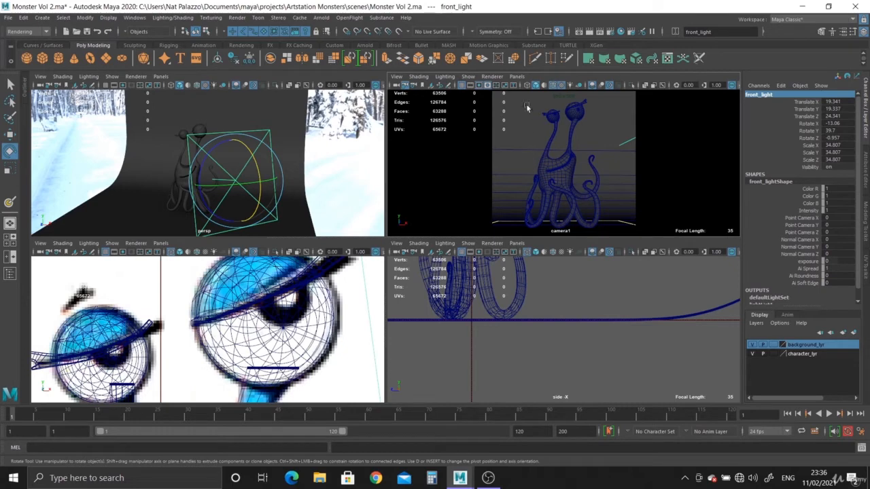
Set front_light's exposure to 30 and start rendering the scene in the Arnold RenderView.
click(865, 175)
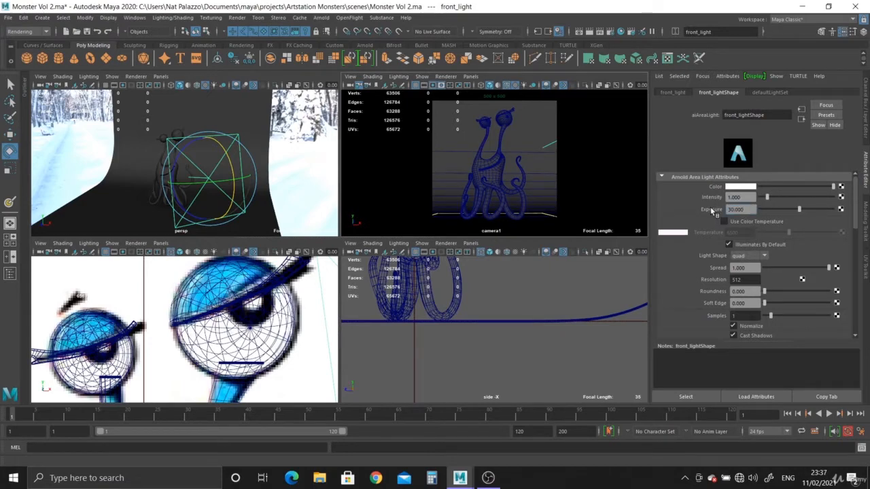
click(349, 17)
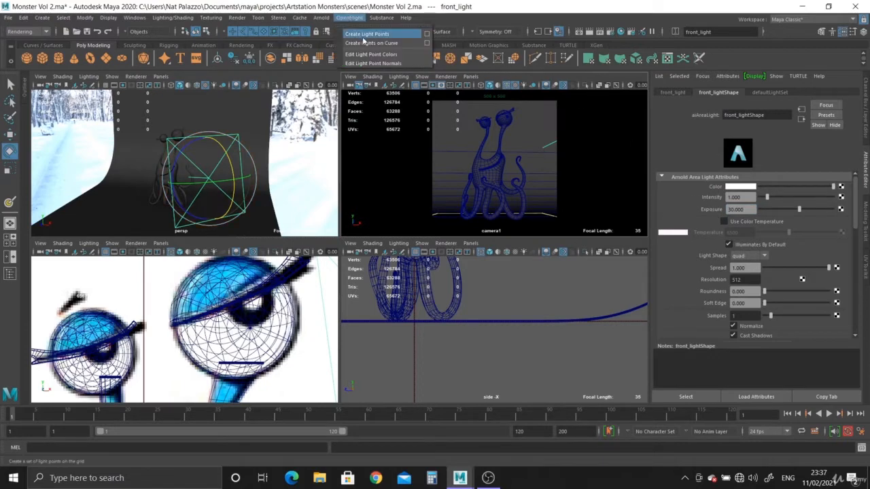
mouse_move(320, 18)
click(349, 43)
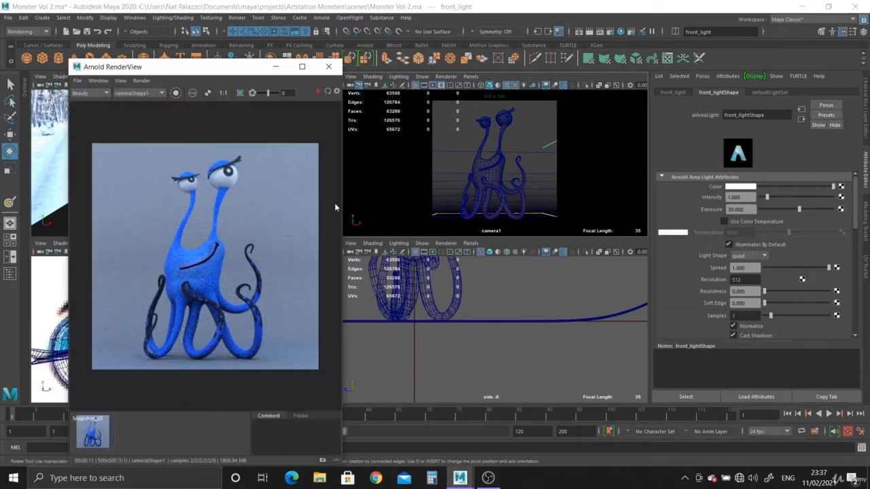
click(318, 92)
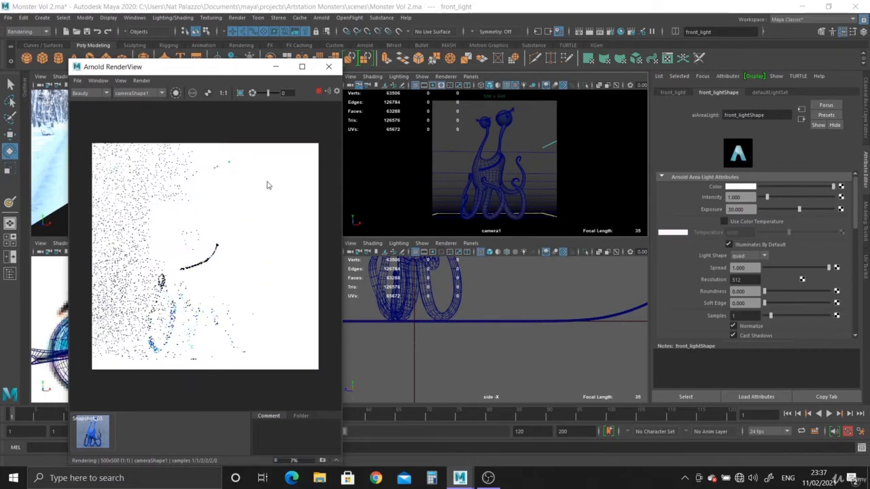
Set front_light's exposure to 20 and its color to a pale orange-yellow with a hue of 38.658 and reduced saturation.
click(747, 210)
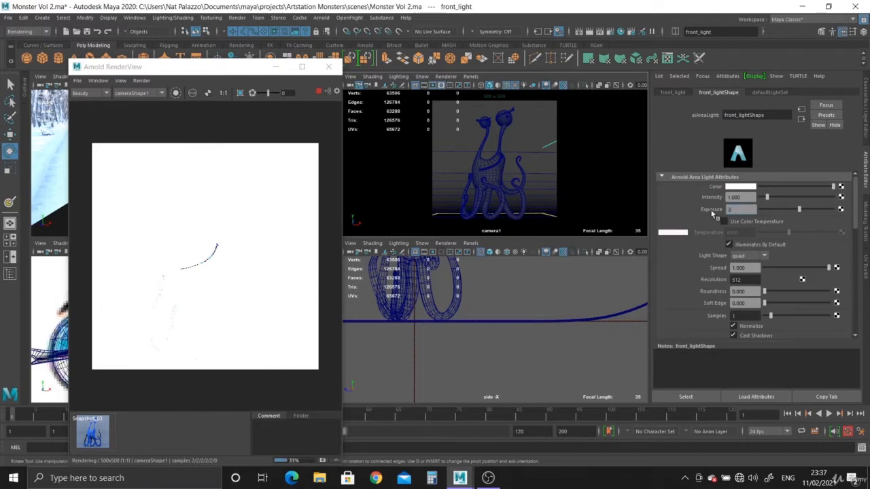
key(Return)
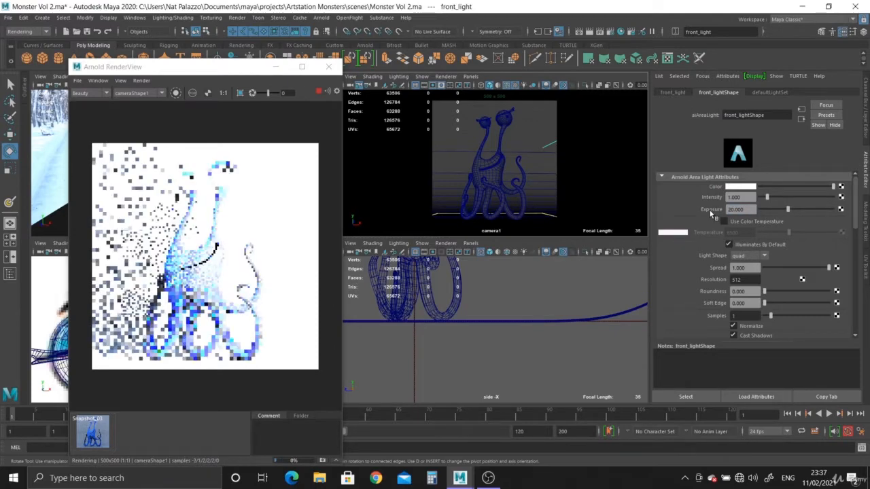
click(748, 187)
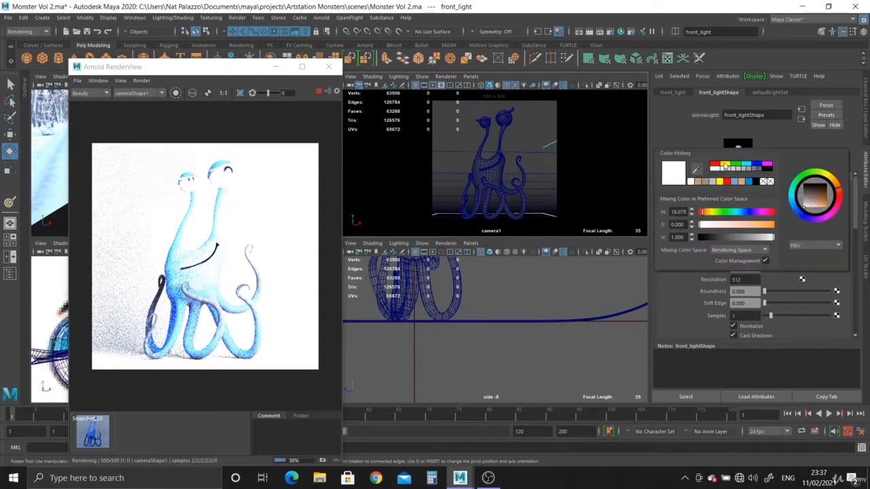
click(725, 165)
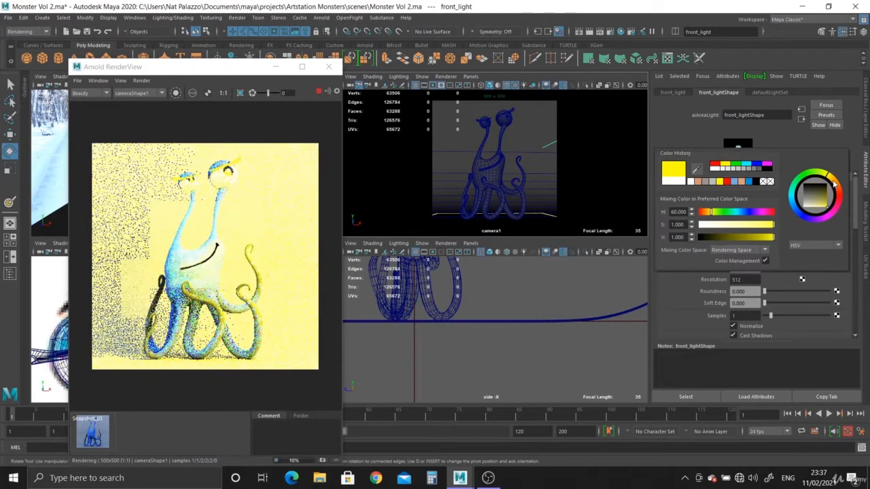
click(833, 178)
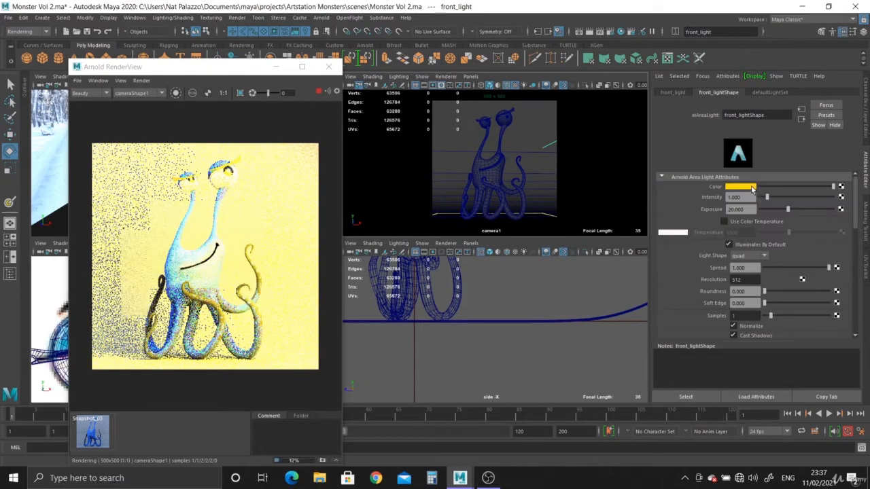
click(750, 186)
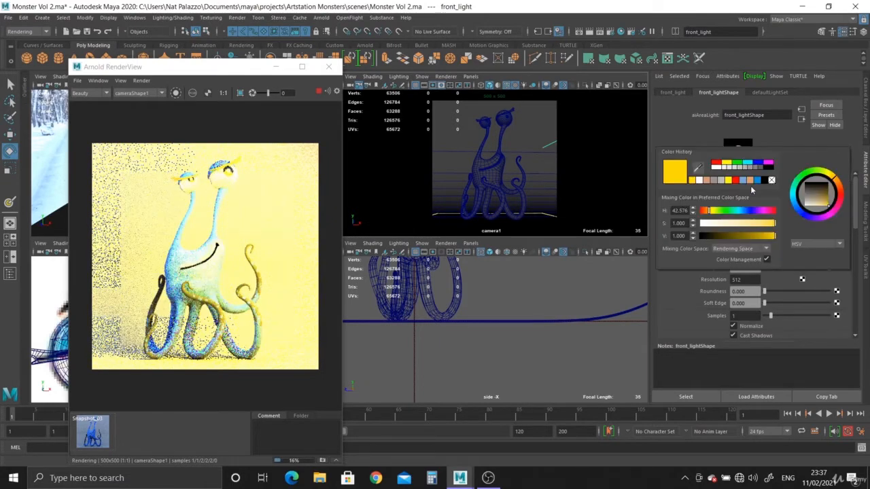
click(836, 182)
click(771, 224)
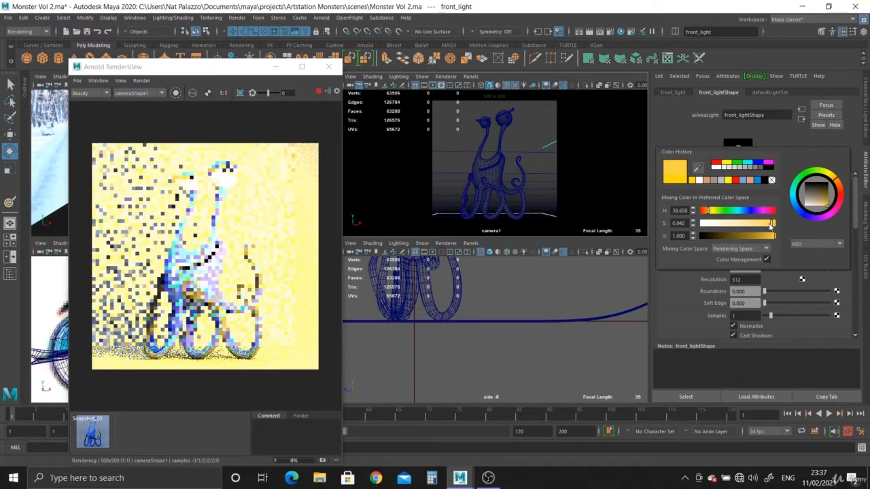
drag(768, 227, 762, 229)
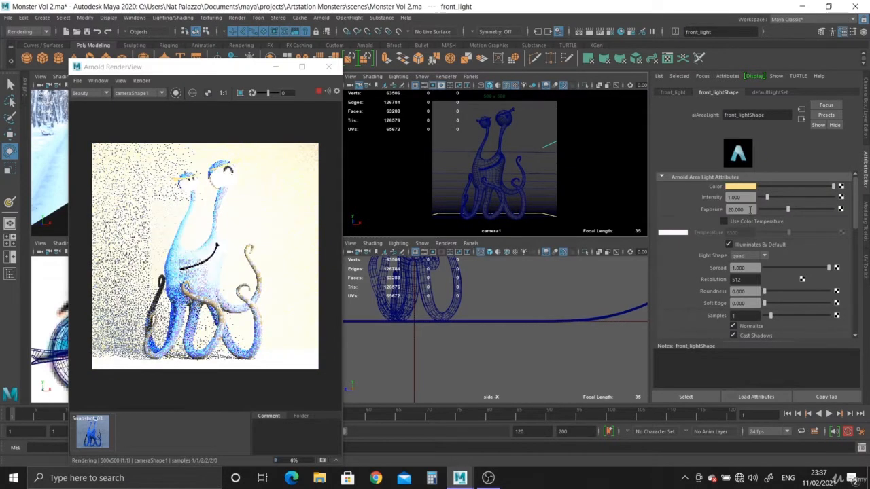
Set front_light's exposure to 15 and display the stored snapshot to compare it with the new render.
click(748, 209)
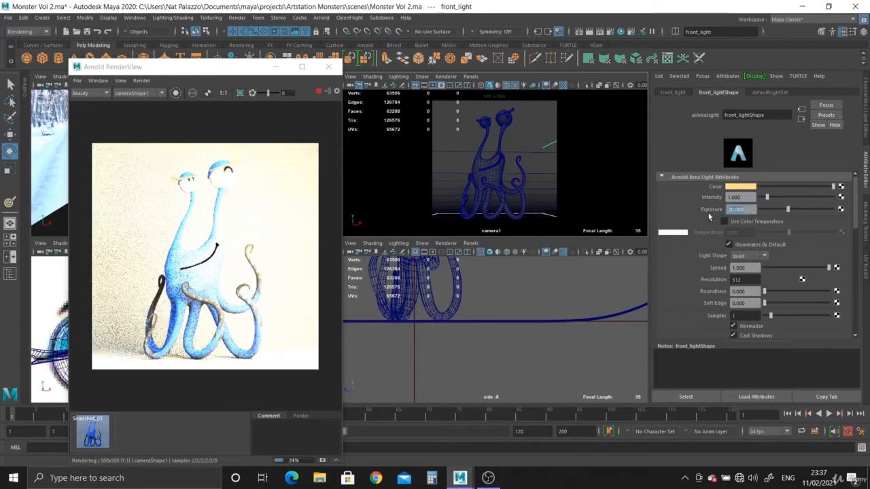
key(Return)
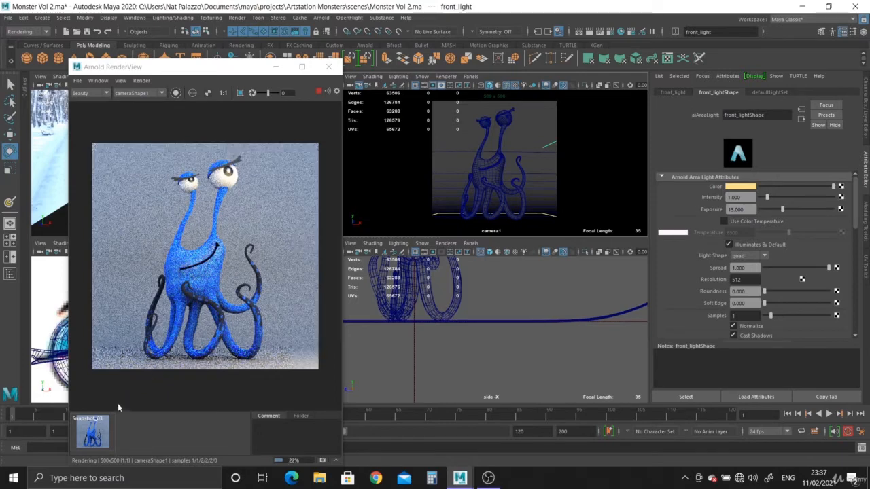
click(95, 435)
click(96, 435)
click(95, 434)
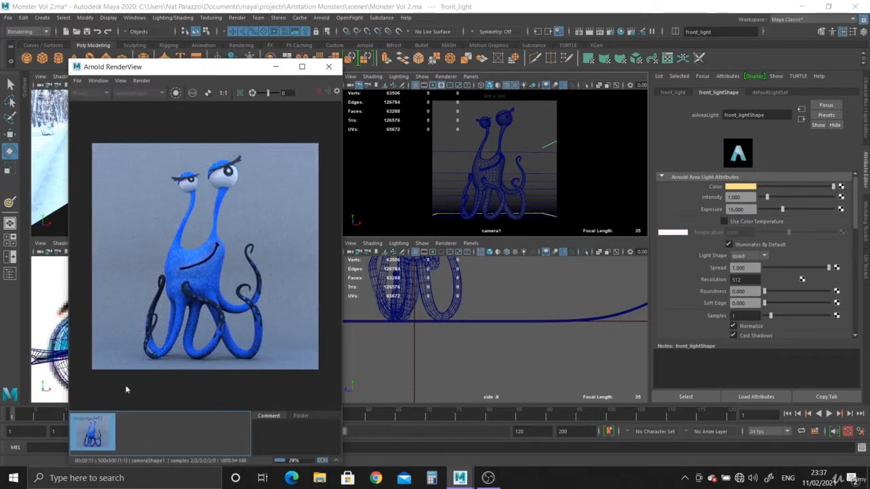
Compare the stored snapshot with the current front_light render by switching repeatedly between the two.
click(97, 442)
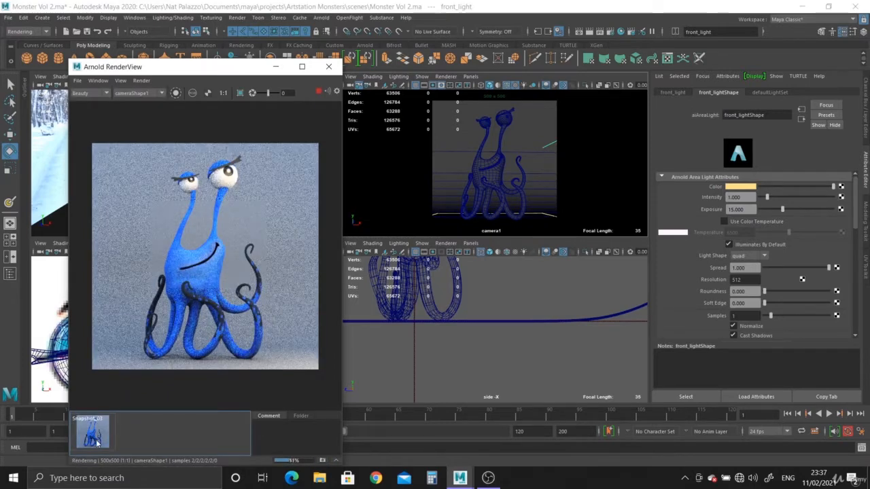
click(97, 441)
click(97, 442)
click(97, 442)
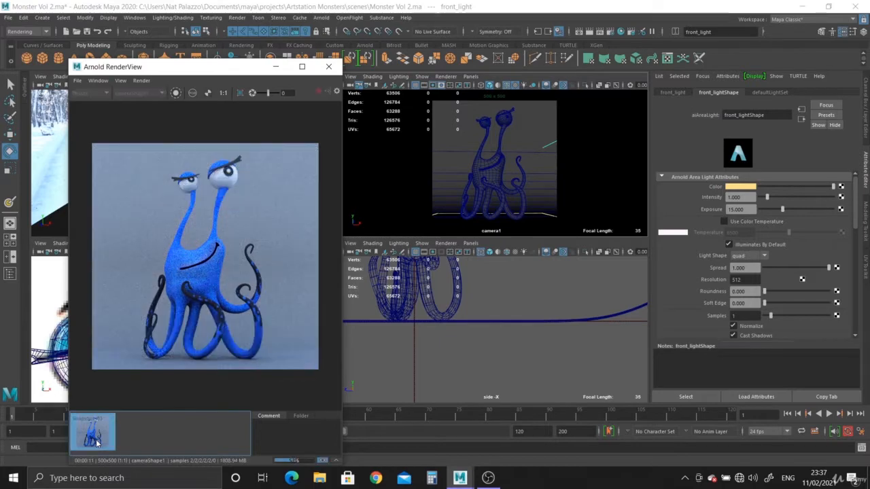
click(97, 442)
click(97, 442)
click(97, 441)
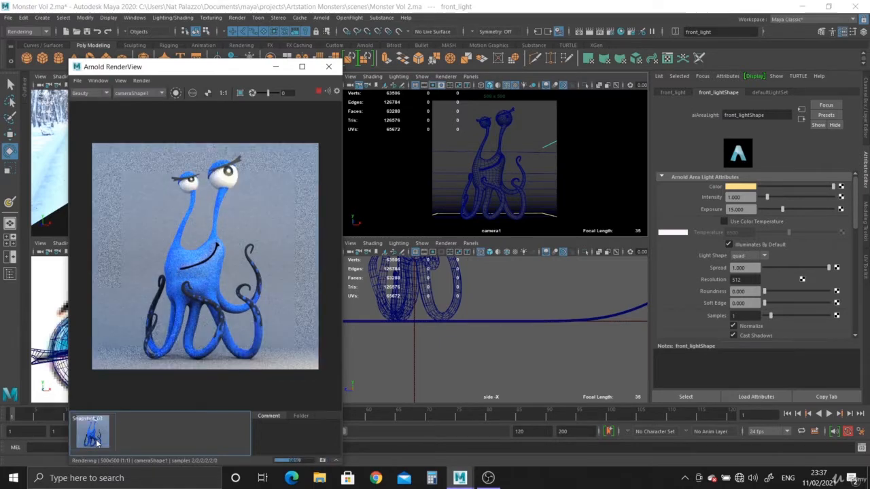
click(97, 442)
click(97, 442)
click(97, 441)
click(97, 442)
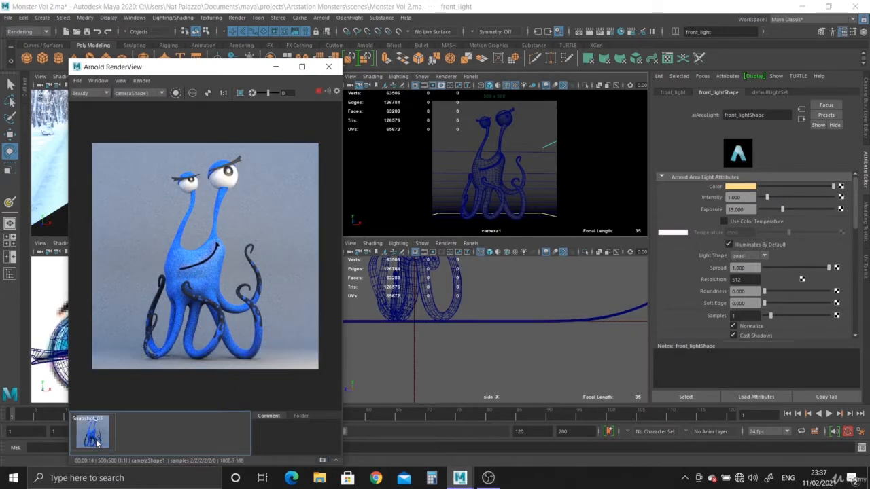
click(97, 441)
click(97, 442)
click(97, 441)
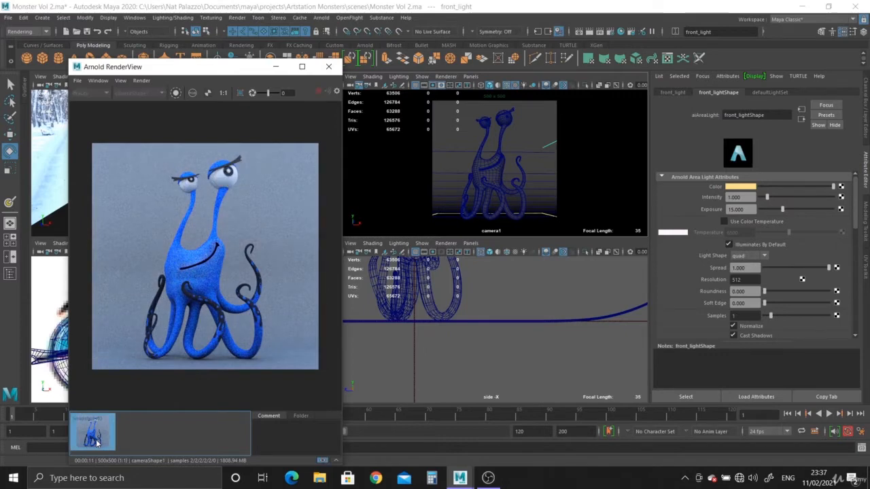
click(97, 442)
click(97, 442)
click(97, 442)
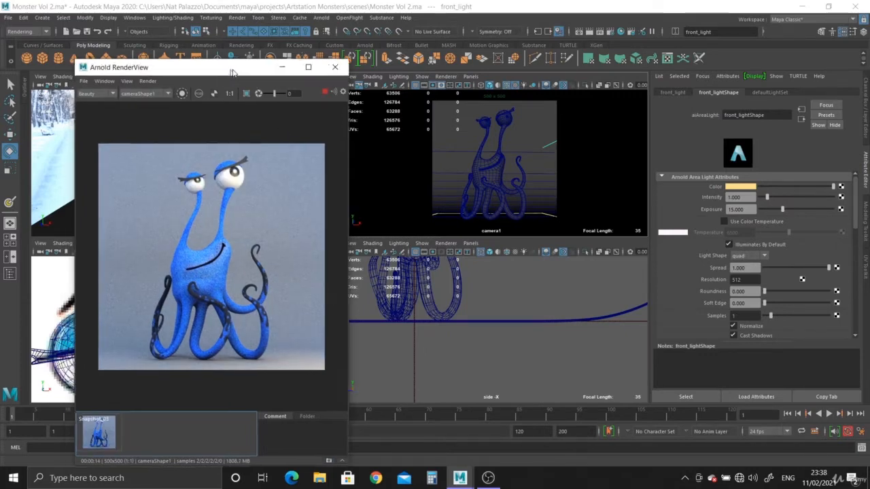
Store a snapshot of the finished front_light render and close the Arnold RenderView.
drag(231, 71, 421, 53)
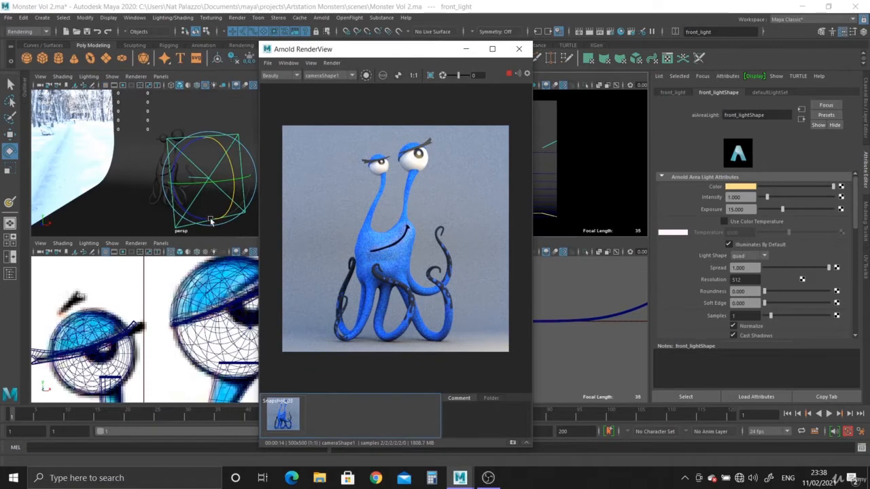
alt+drag(144, 181, 188, 190)
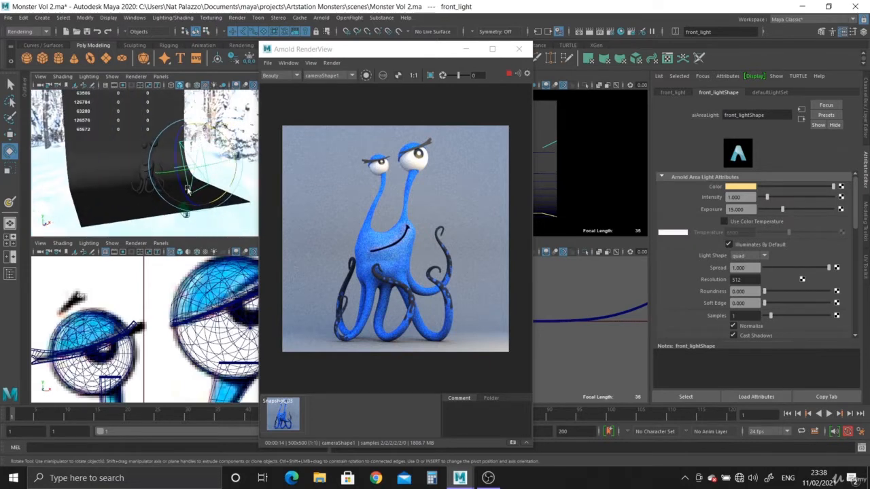
click(512, 443)
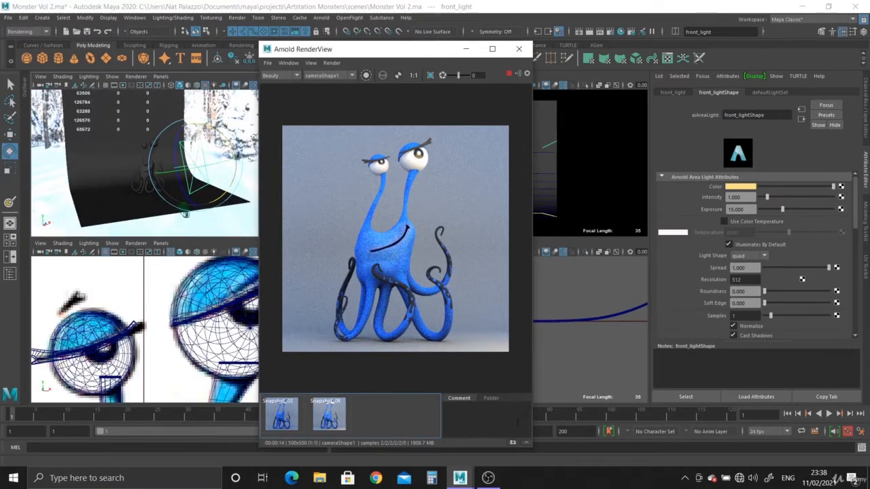
click(518, 49)
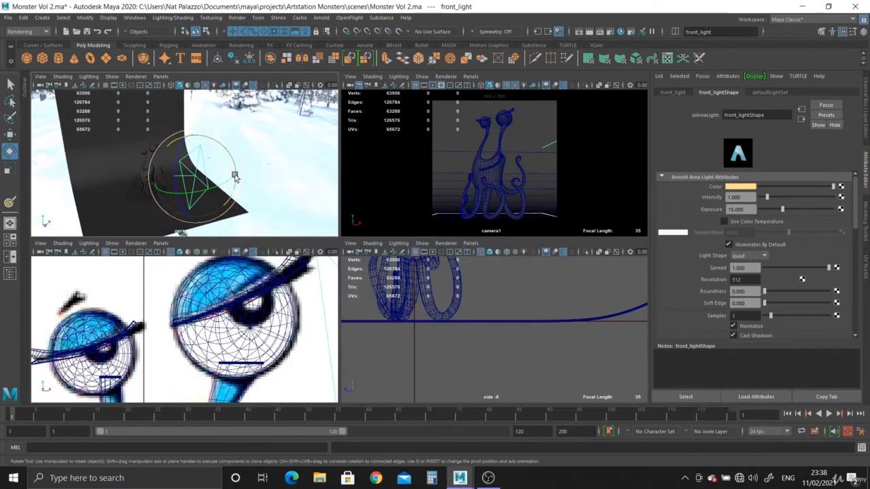
Duplicate front_light and move the copy across the scene to the opposite side, behind the character.
key(ctrl+d)
key(w)
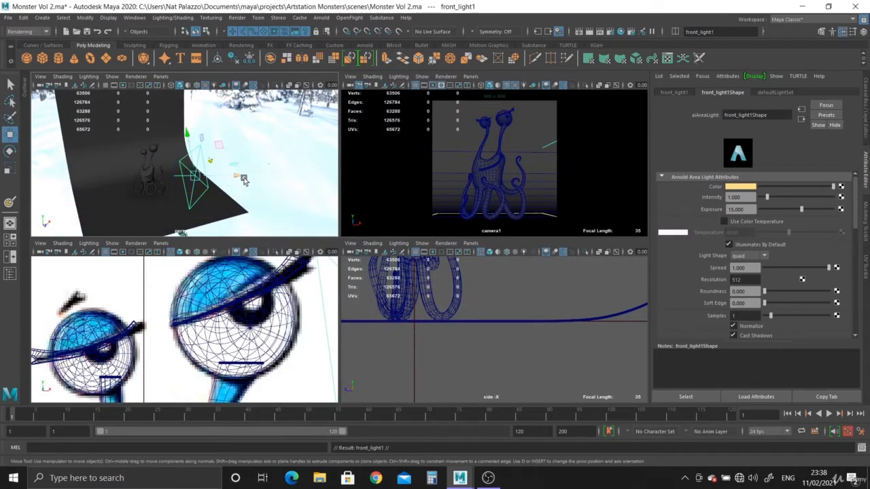
drag(243, 177, 154, 179)
alt+drag(156, 182, 183, 144)
drag(111, 176, 107, 153)
Rotate the duplicated light to about -190, -38, -192 degrees so it faces down toward the character from behind.
key(e)
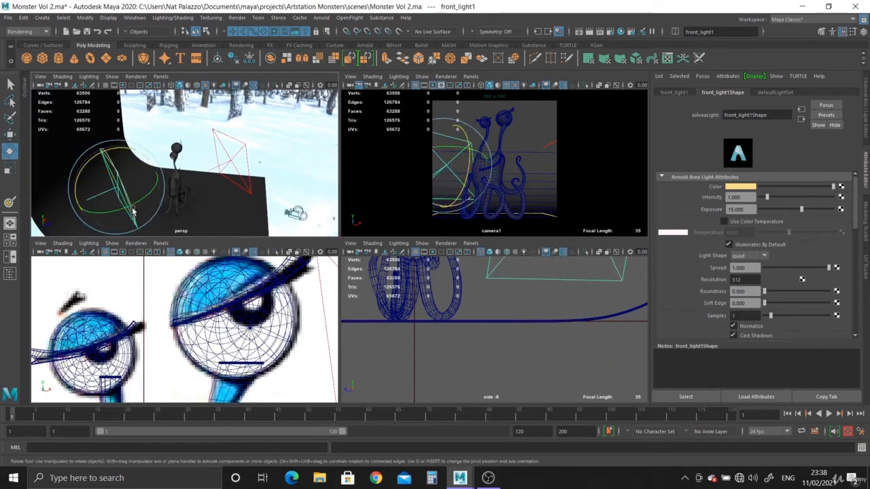
drag(134, 211, 179, 139)
key(w)
alt+drag(191, 197, 93, 199)
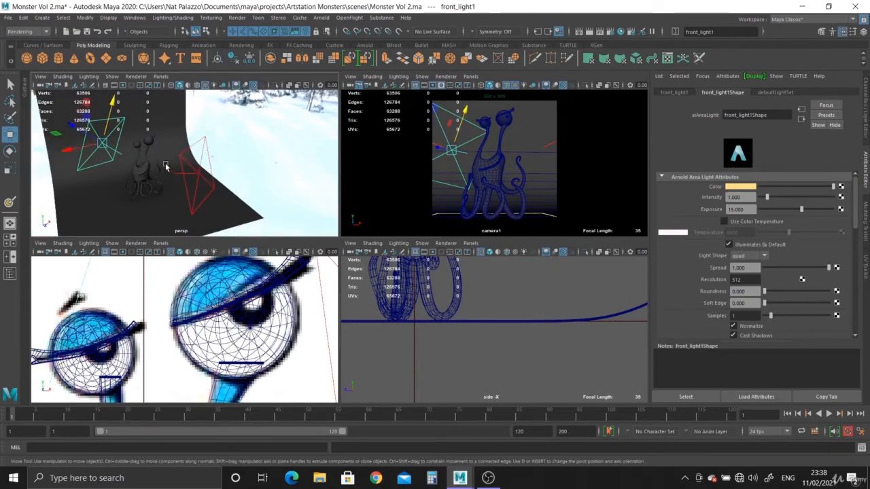
alt+drag(166, 167, 135, 160)
scroll(147, 184, up, 4)
scroll(151, 185, down, 2)
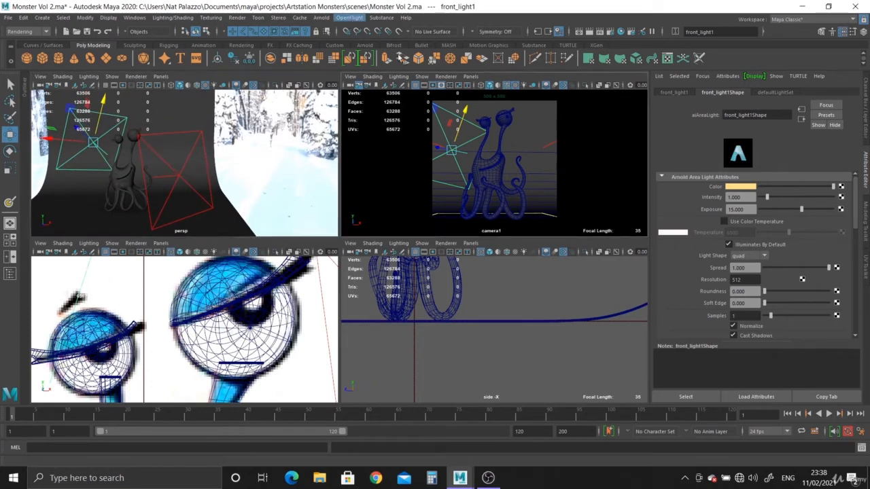
Rename the duplicated light as bnack_light.
click(865, 112)
click(759, 94)
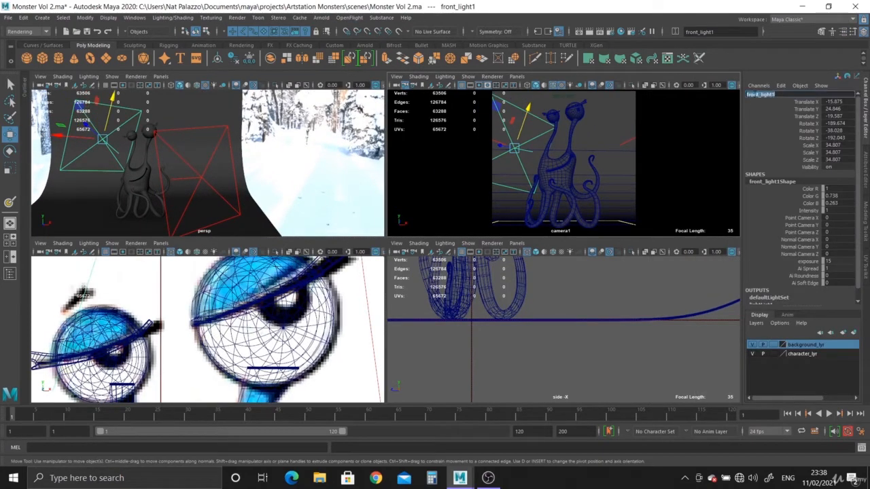
text(bnack)
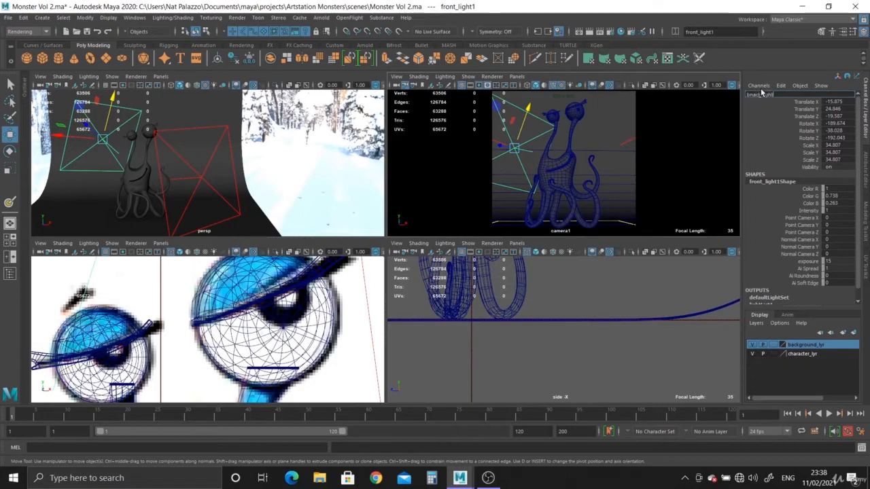
text(_light)
key(Return)
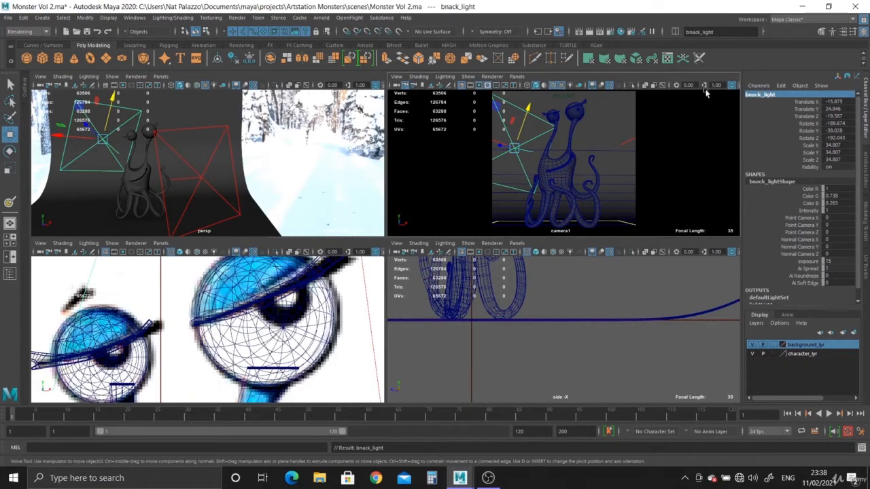
Display bnack_light's shape attributes, render the scene with Arnold, and compare the result with the latest snapshot.
click(868, 183)
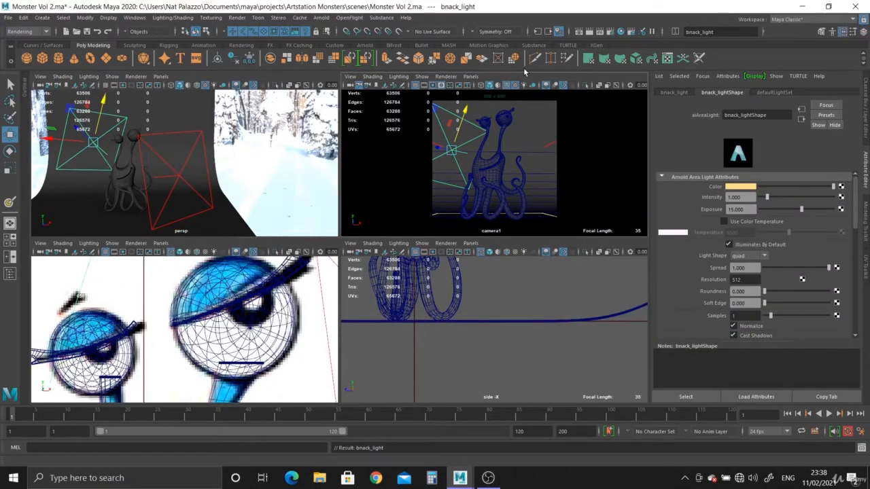
click(364, 17)
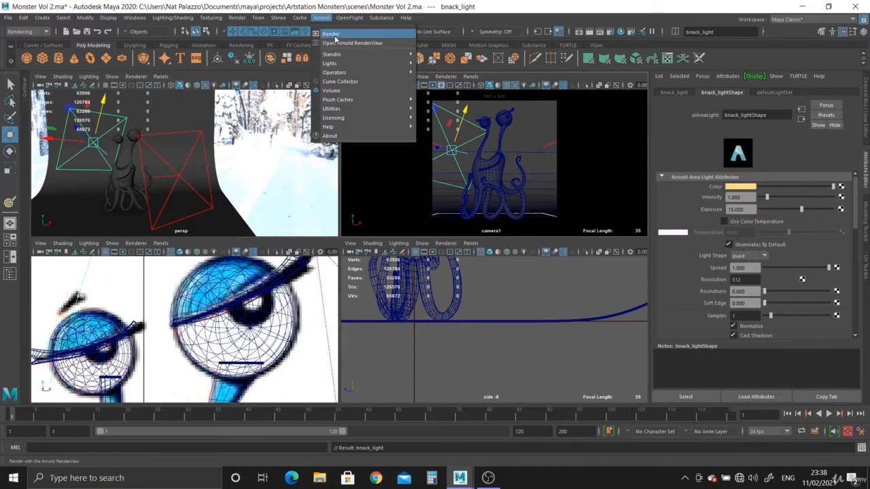
click(339, 34)
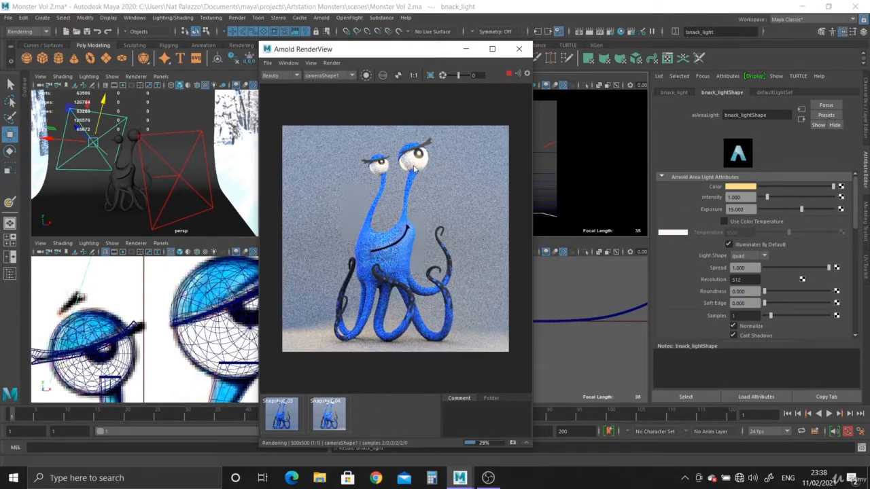
click(329, 419)
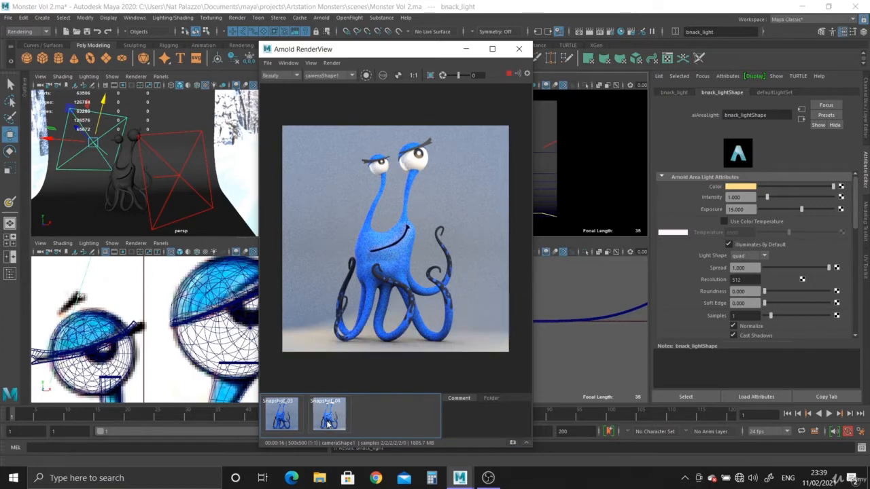
Scale bnack_light up to about 42.9, 55.8, 42.9 in X, Y, Z and compare the updated render with the latest snapshot.
alt+drag(113, 168, 118, 150)
key(r)
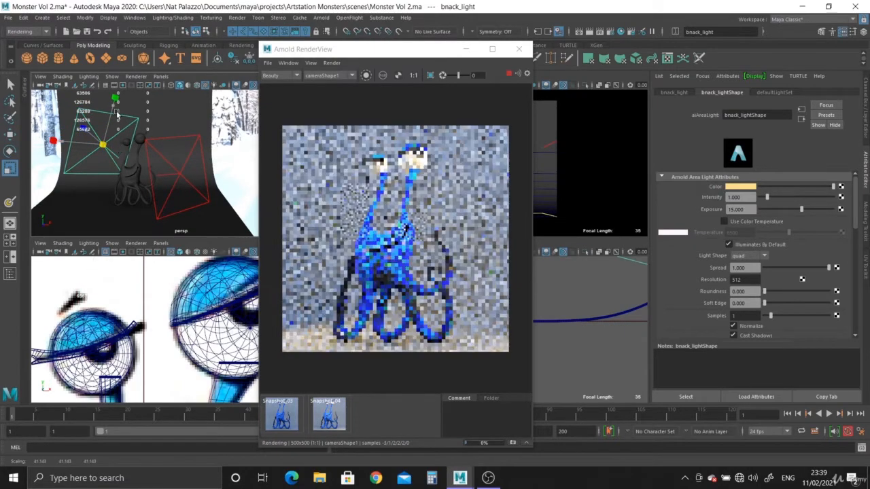
drag(117, 116, 117, 91)
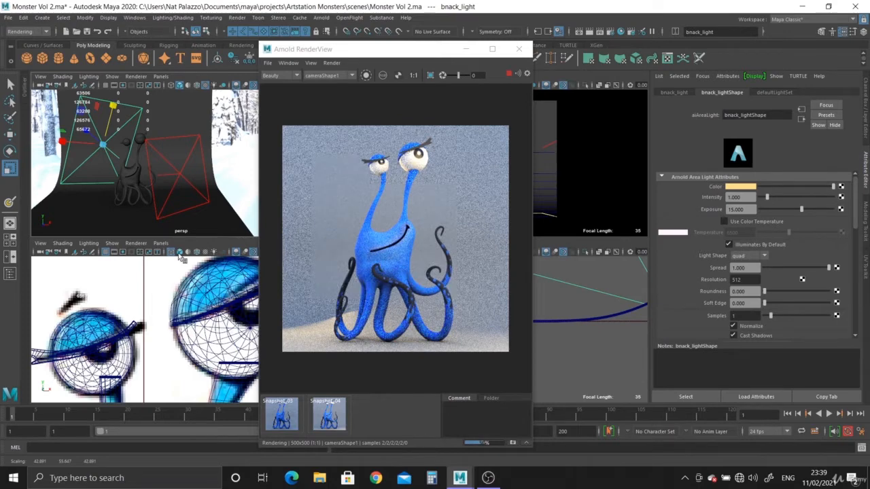
click(333, 423)
click(334, 426)
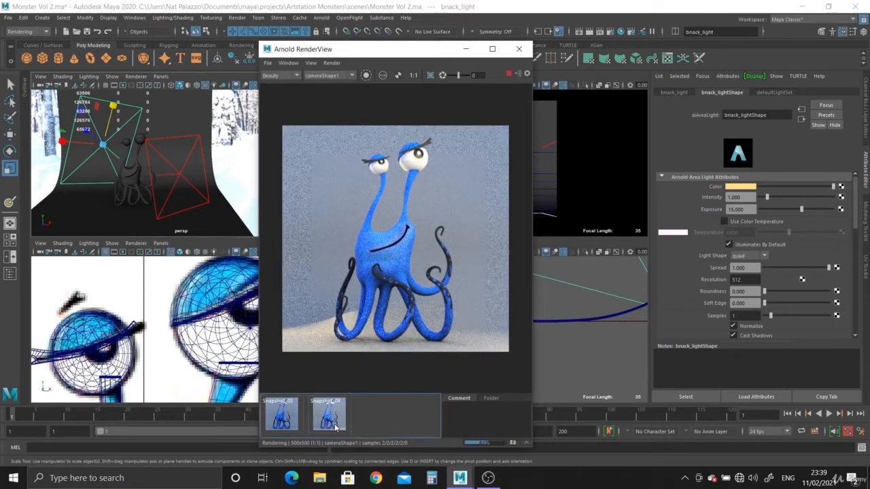
Reposition bnack_light behind and above the character in the perspective view and let the render update.
alt+drag(138, 216, 184, 215)
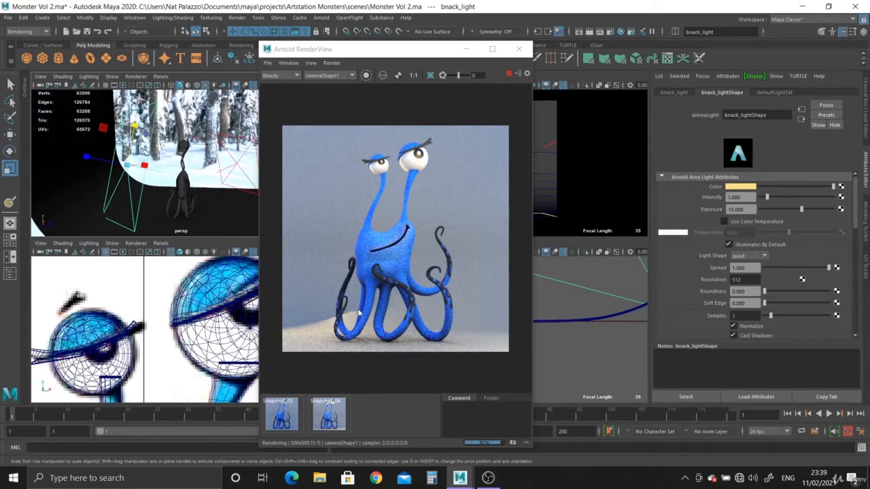
alt+drag(100, 220, 124, 219)
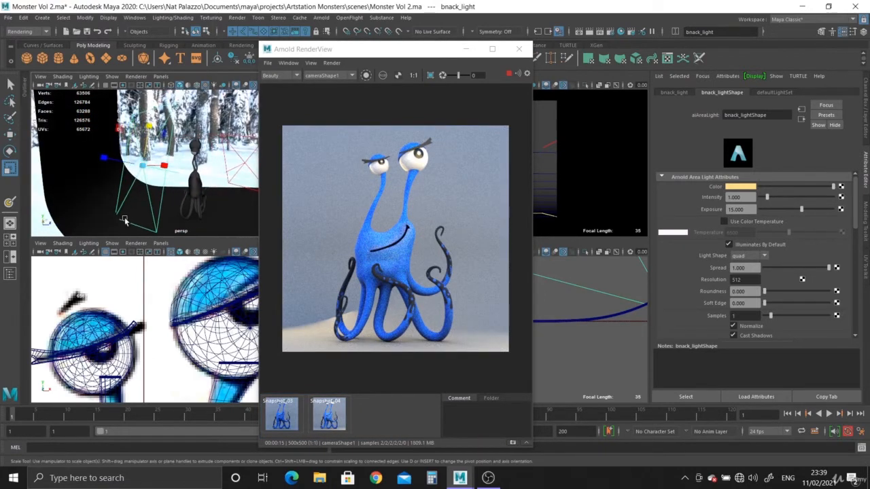
key(w)
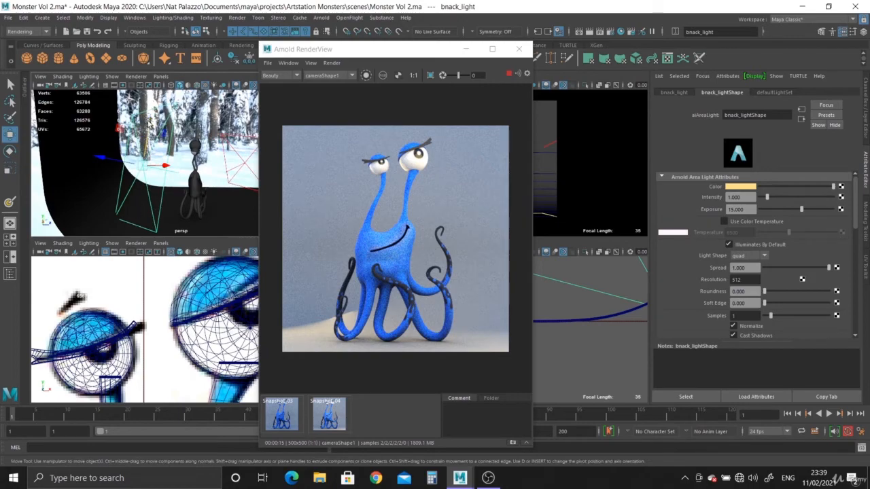
drag(149, 122, 156, 204)
key(e)
key(w)
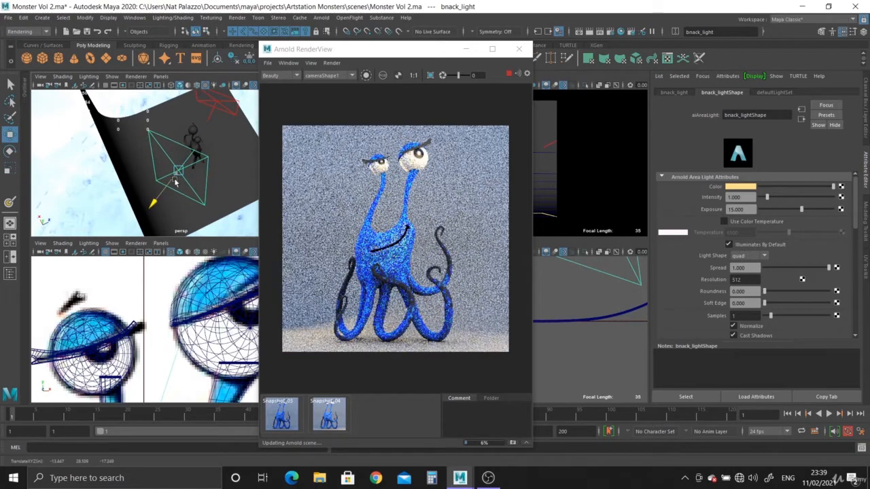
click(178, 139)
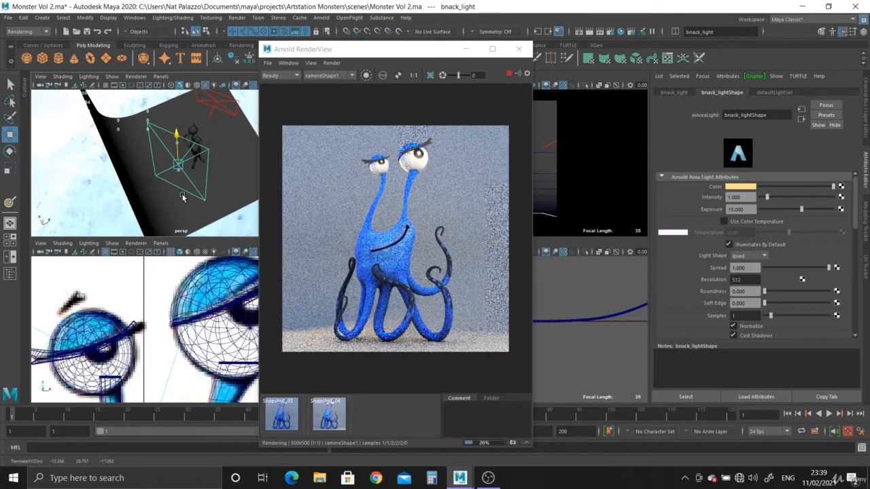
middle_drag(184, 194, 187, 198)
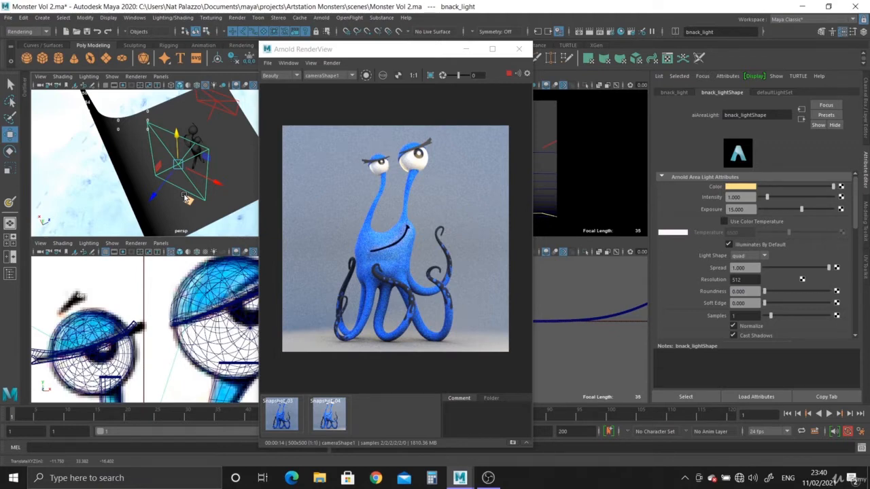
Store a snapshot of the render with the back light and compare it with the two earlier snapshots.
click(513, 443)
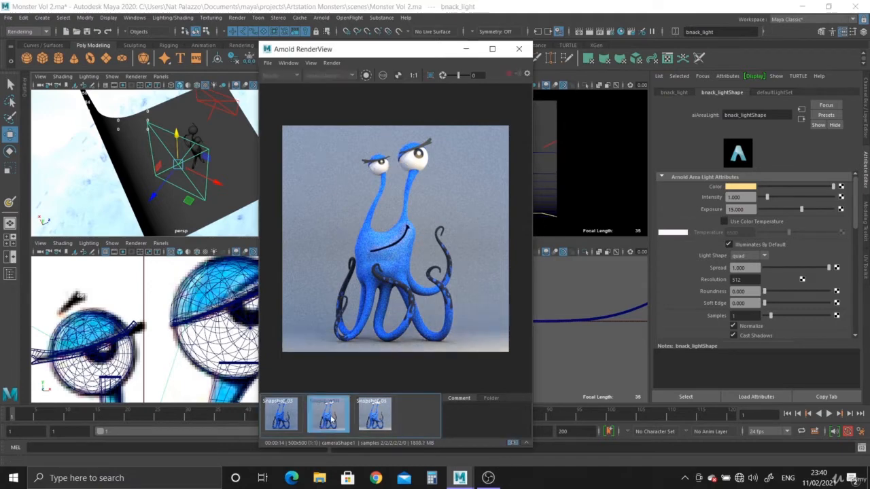
click(284, 416)
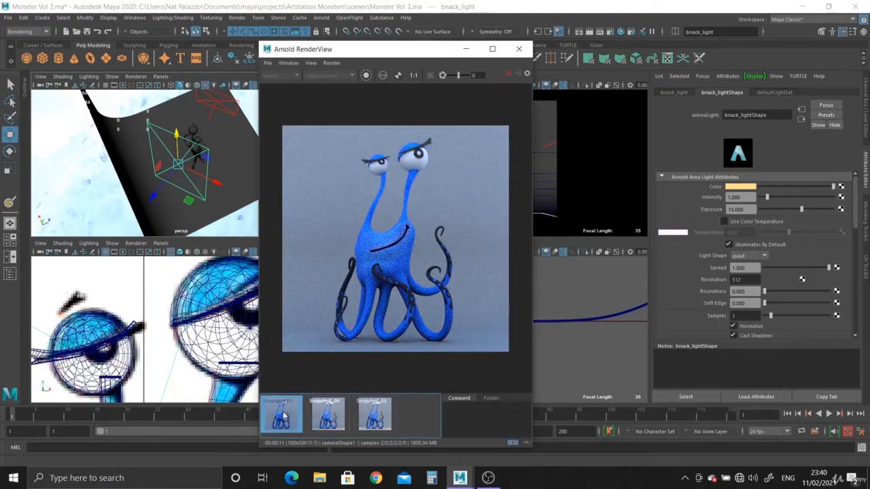
click(331, 421)
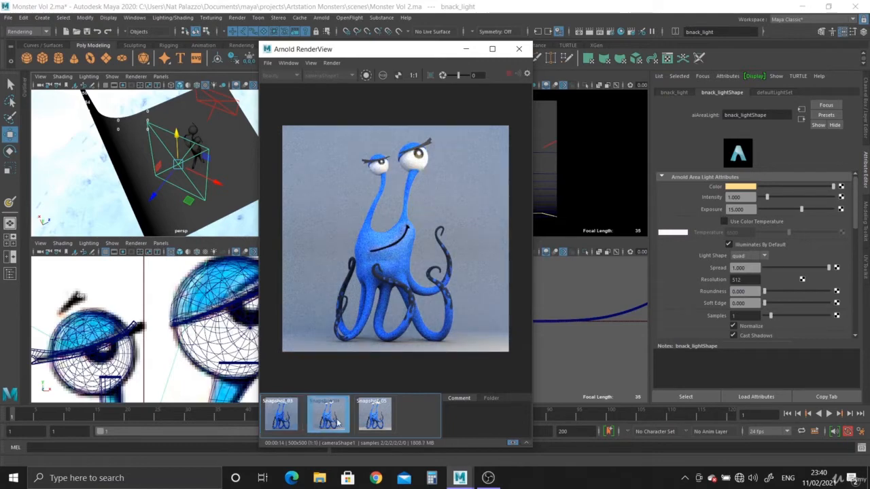
click(374, 422)
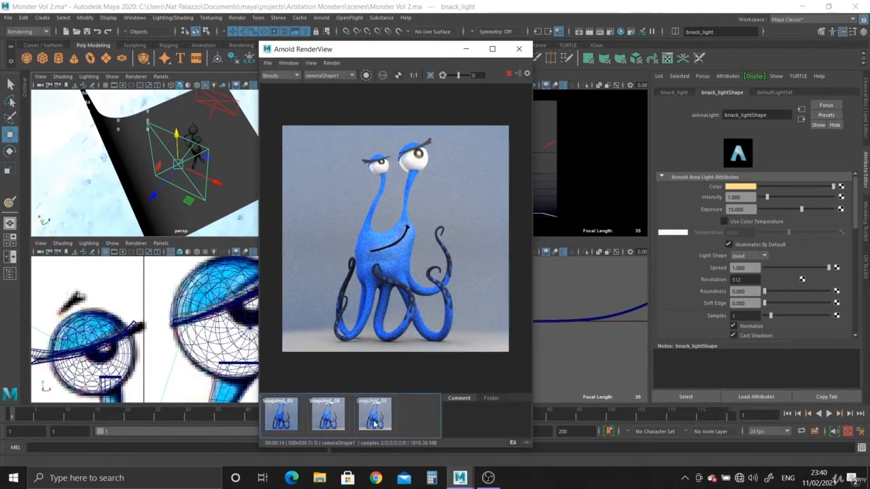
click(372, 423)
click(372, 422)
click(372, 423)
click(372, 423)
click(340, 420)
click(298, 416)
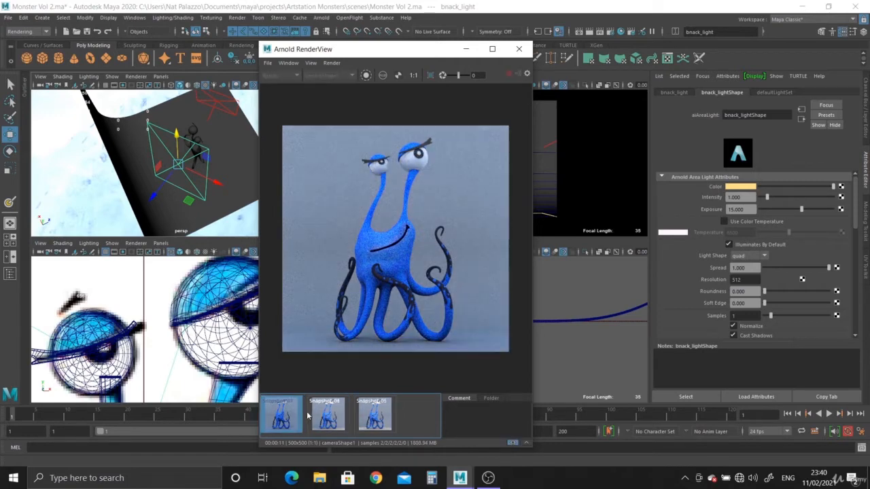
Compare the latest two stored snapshots of the monster render repeatedly, and close the render view.
click(328, 420)
click(365, 422)
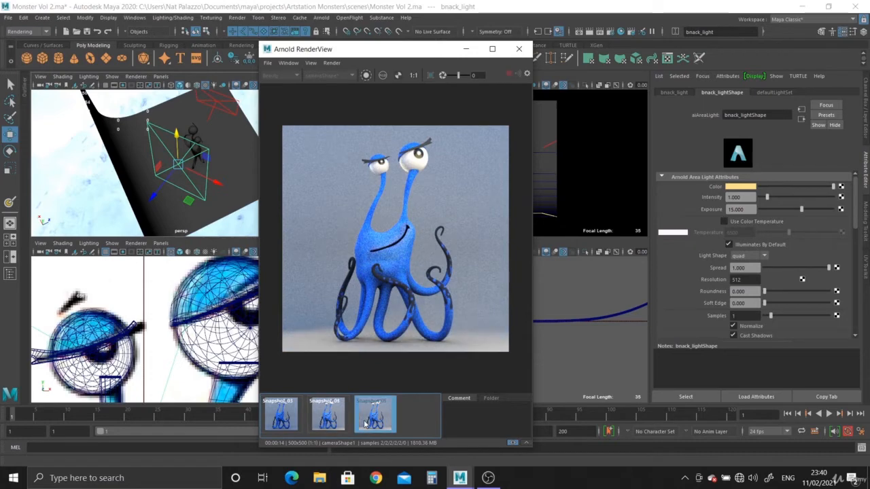
click(329, 420)
click(359, 421)
click(325, 417)
click(355, 421)
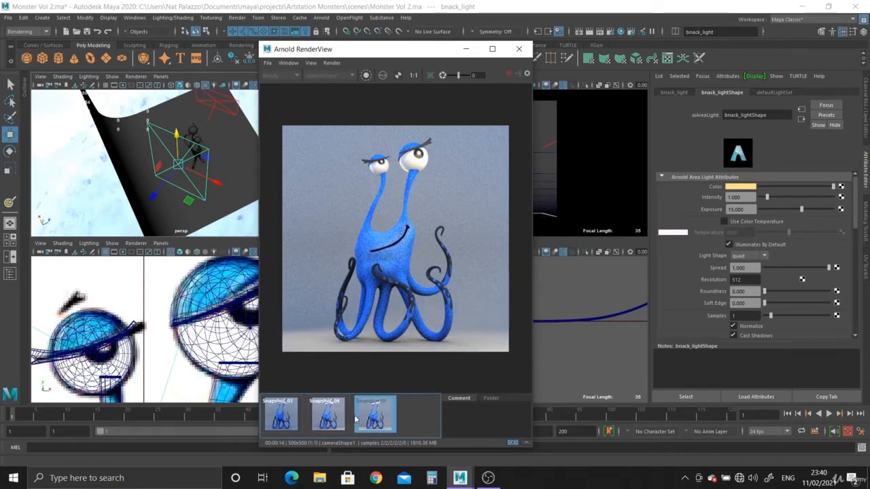
click(518, 53)
Inspect the l_eyelash mesh's eyelashes_ai material and its AO_eyelashes ambient occlusion attributes, and review the last render.
alt+drag(176, 176, 317, 110)
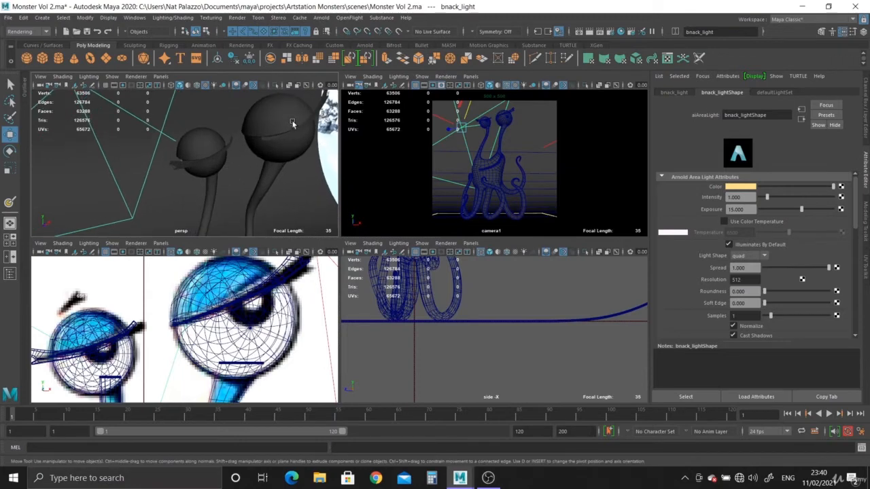
click(318, 109)
click(759, 93)
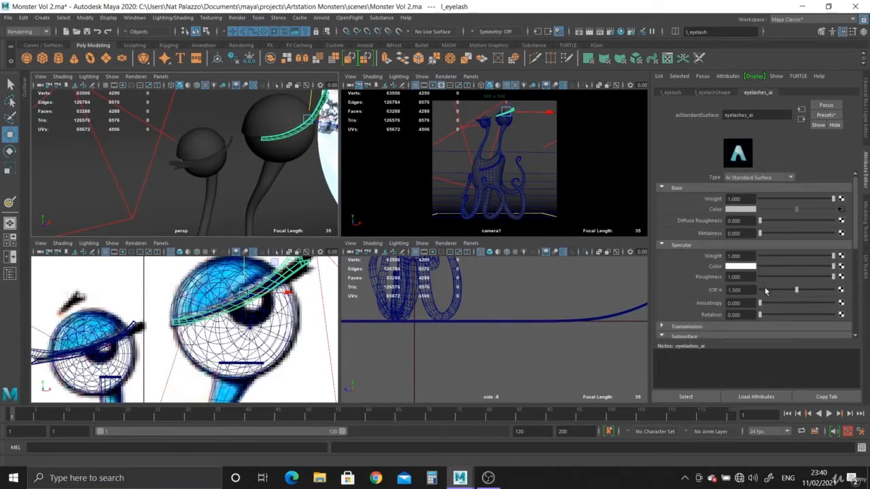
click(841, 210)
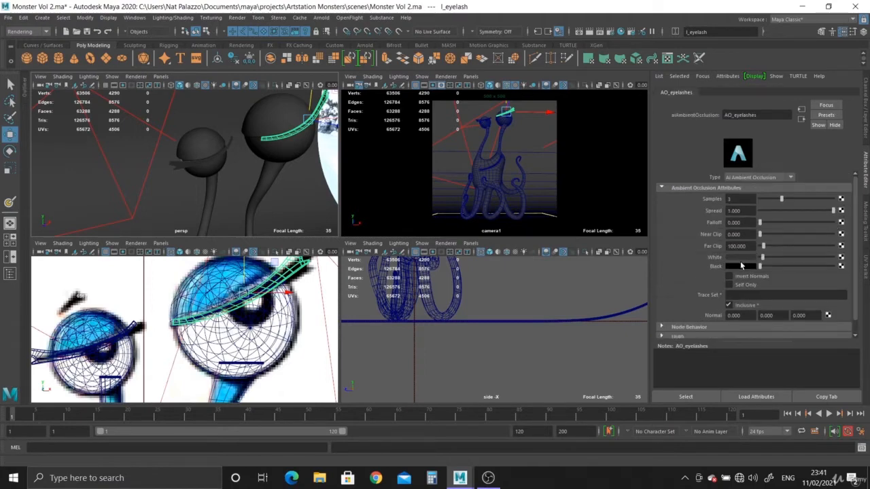
scroll(741, 265, down, 1)
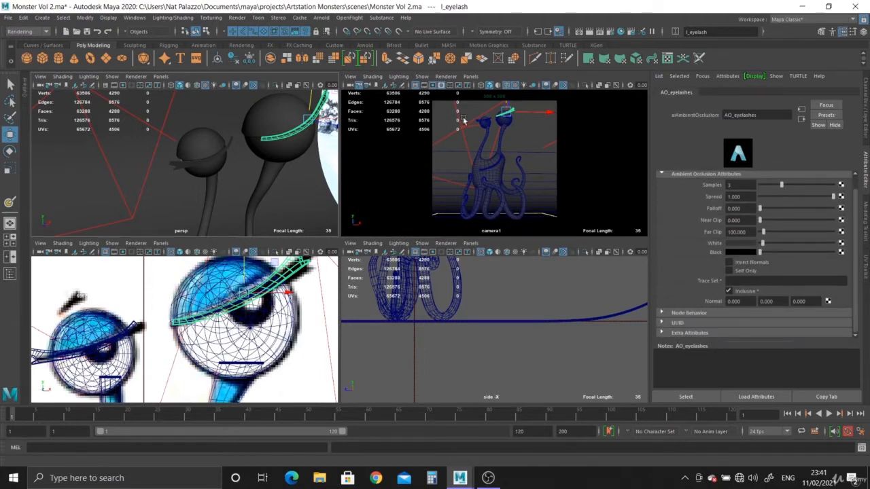
click(320, 18)
click(346, 41)
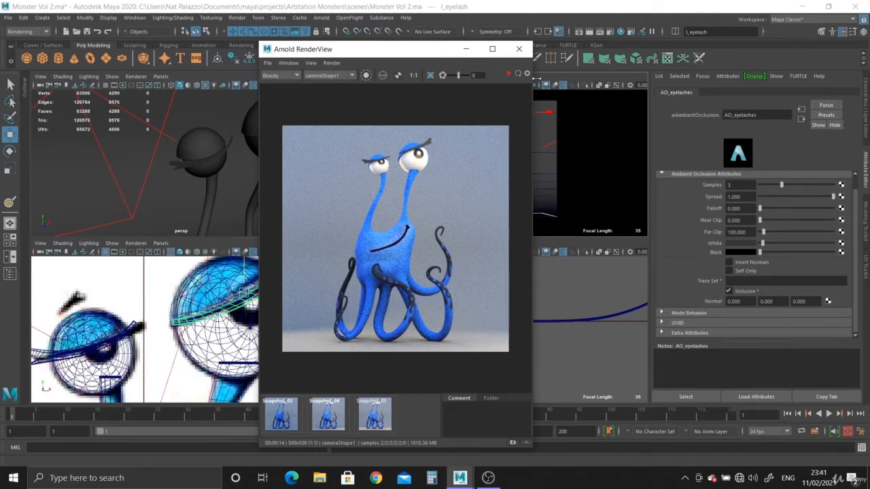
click(520, 49)
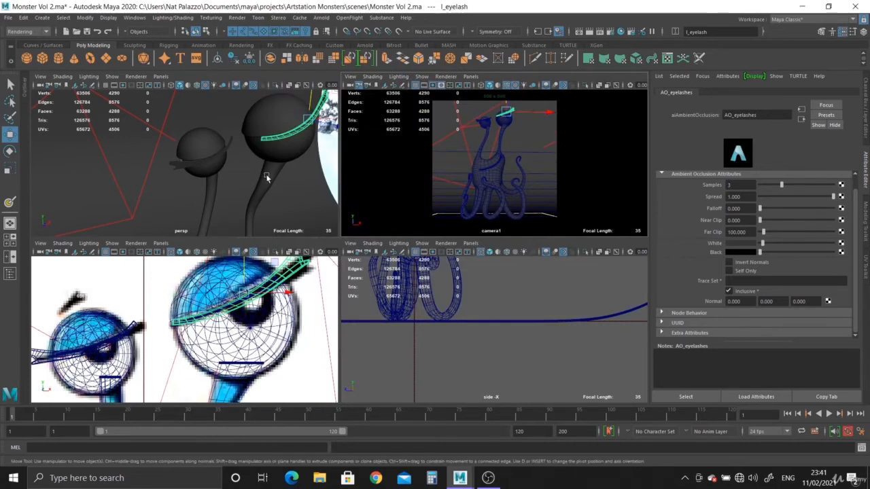
Select the sky dome light in the perspective view and set its samples to 5.
alt+right_drag(280, 203, 145, 154)
alt+drag(145, 154, 257, 170)
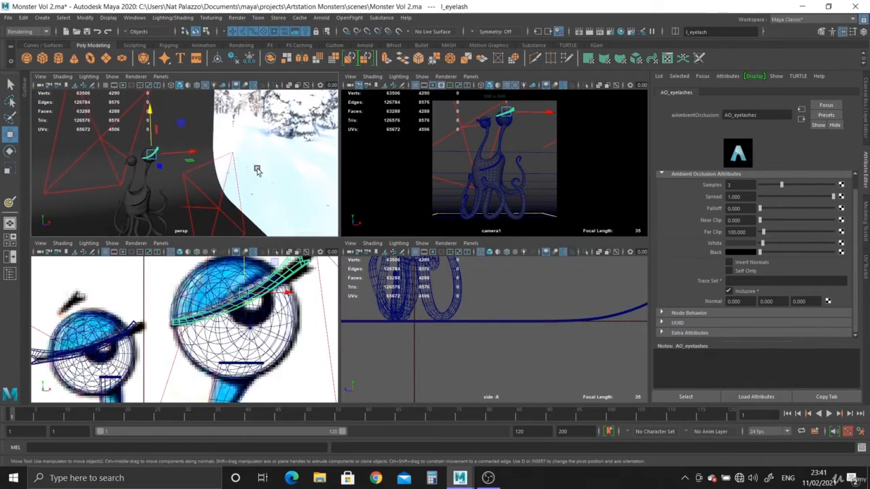
click(292, 182)
alt+right_drag(287, 185, 208, 190)
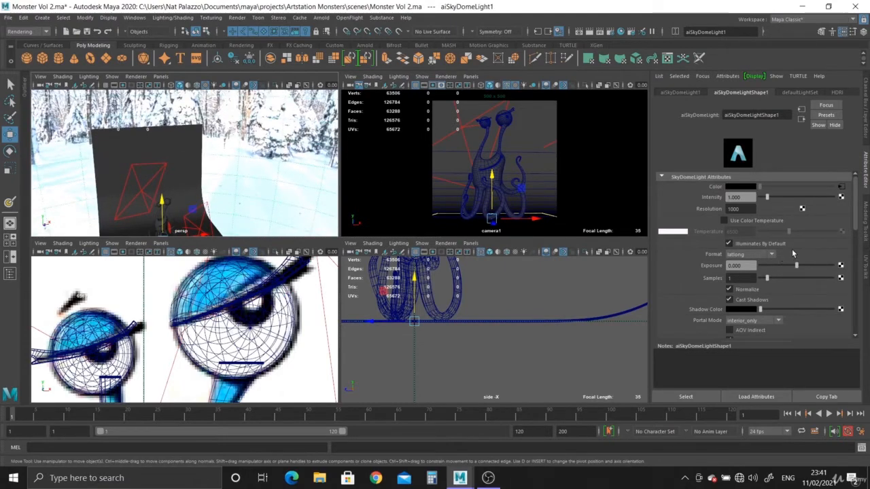
double_click(731, 278)
text(5)
Set the sky dome light's camera visibility to 0.
scroll(750, 267, down, 4)
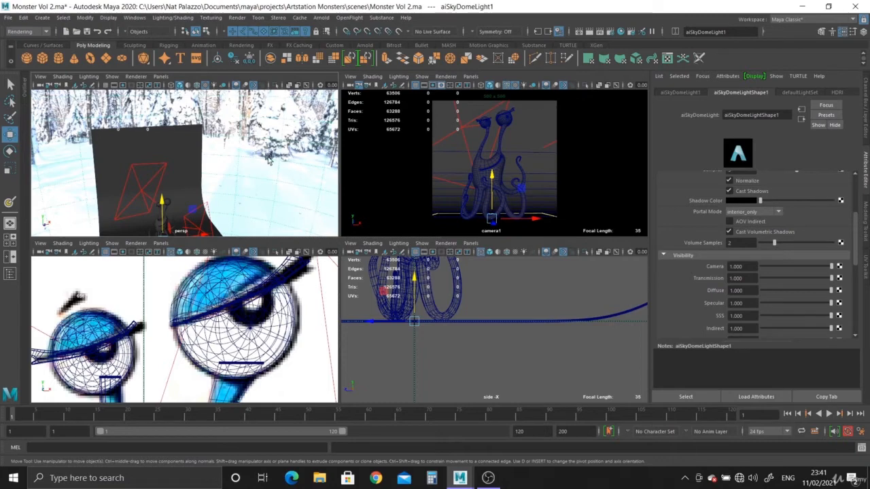
key(space)
click(530, 157)
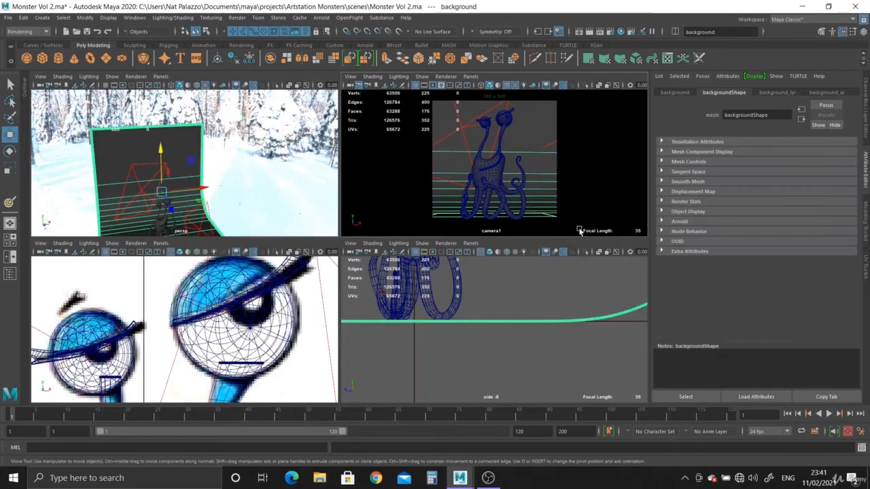
click(281, 158)
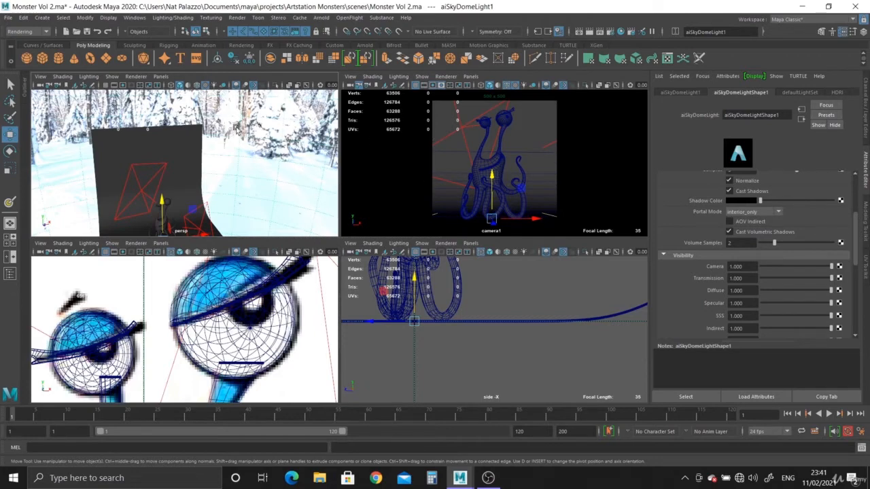
drag(778, 270, 759, 269)
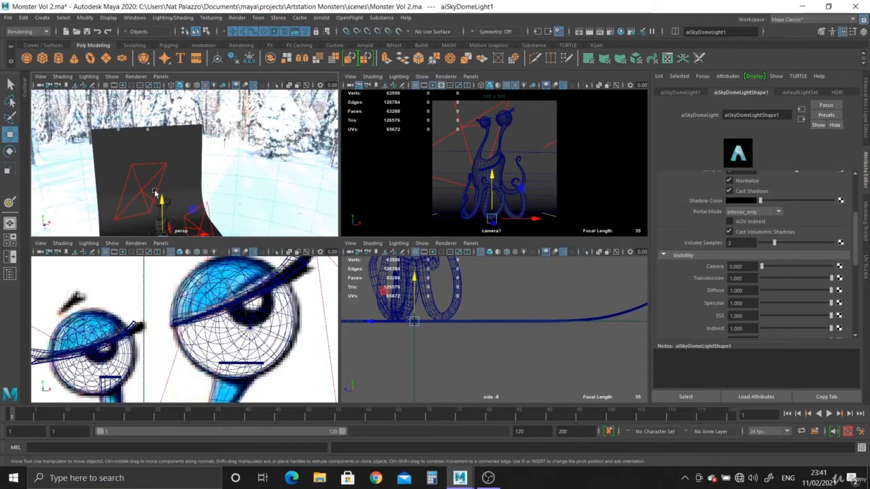
alt+drag(248, 218, 288, 158)
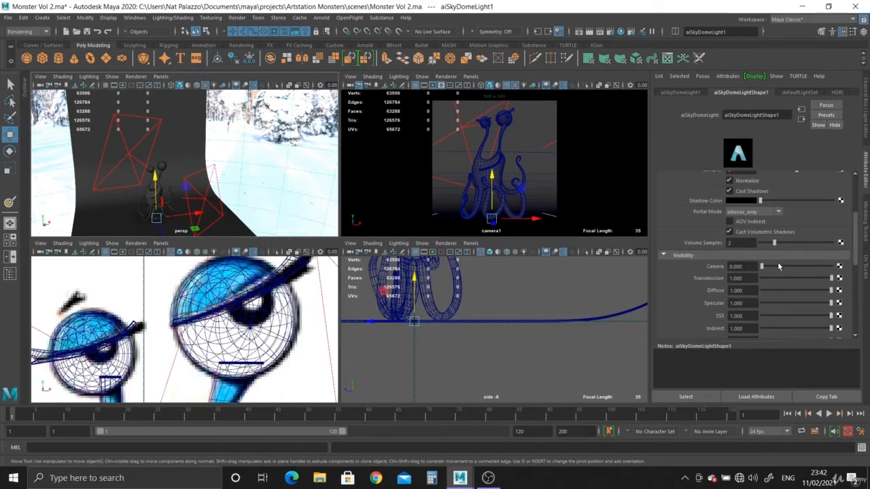
scroll(780, 267, up, 3)
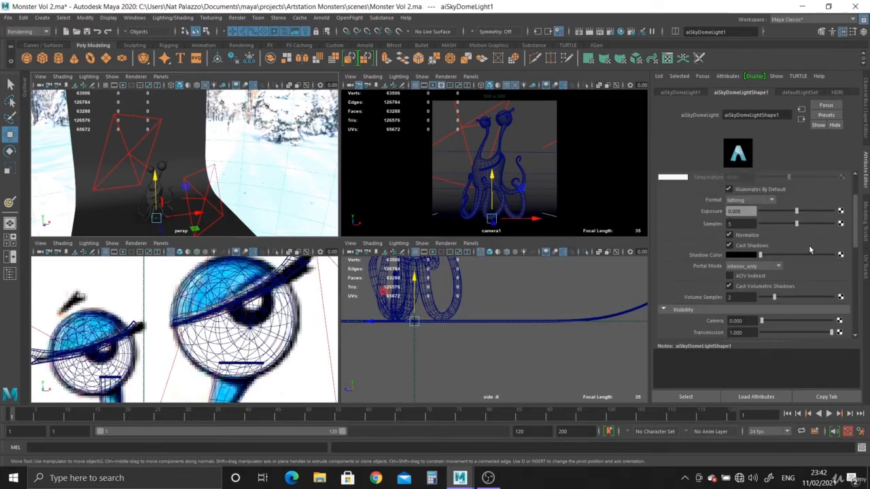
scroll(760, 233, up, 3)
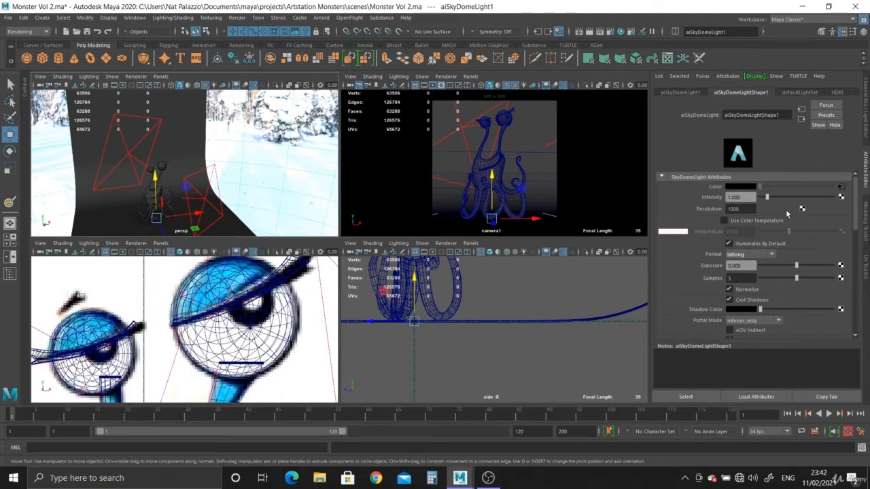
scroll(770, 232, down, 4)
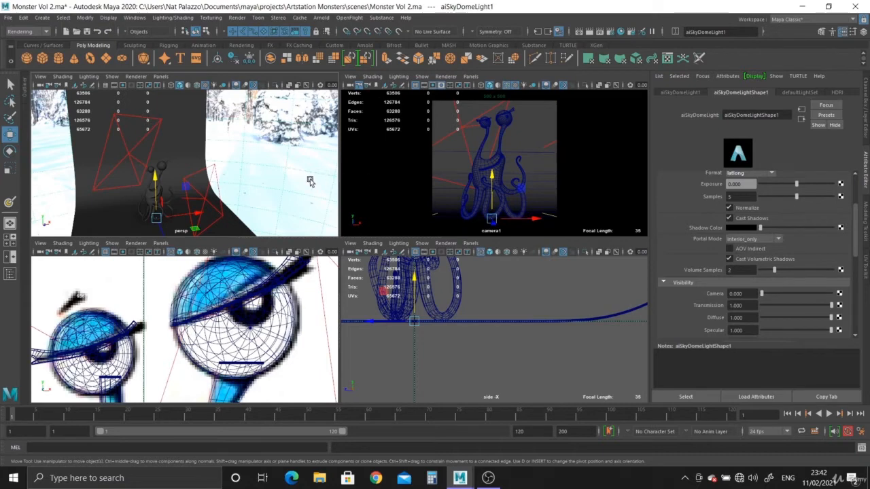
Select front_light in the perspective view and set its samples to 5.
alt+drag(217, 183, 268, 200)
click(270, 197)
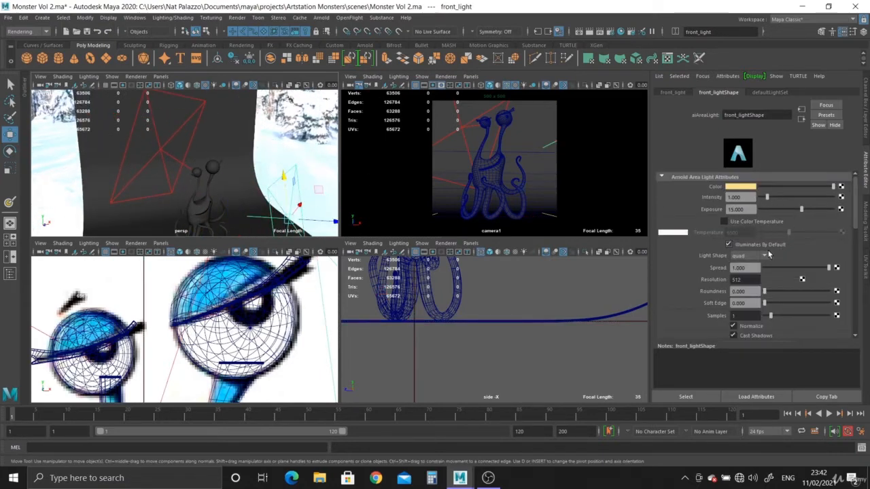
scroll(764, 304, down, 1)
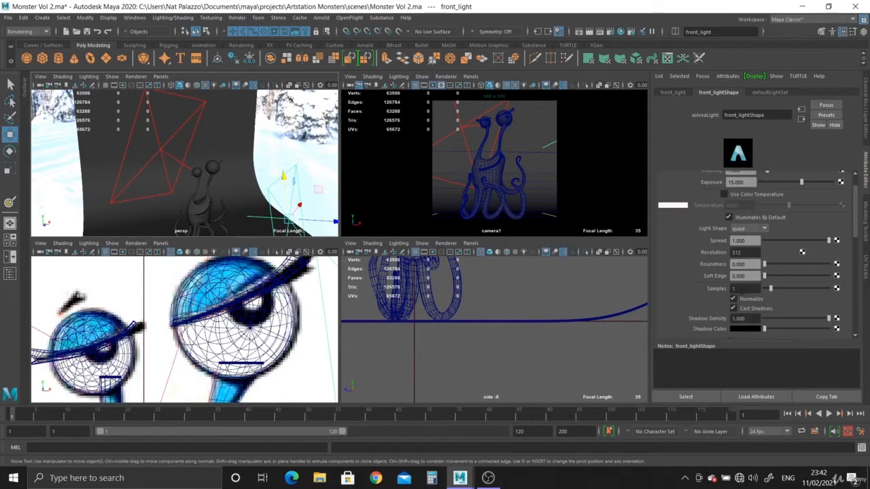
double_click(734, 289)
text(5)
key(Return)
Select bnack_light and set its samples to 5.
click(136, 176)
double_click(740, 288)
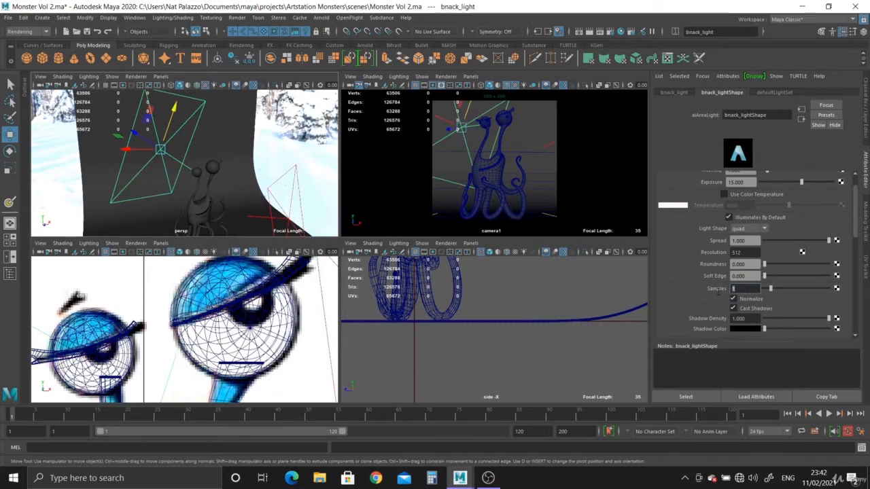
text(5)
key(Return)
Raise the transmission visibility to 1 on both bnack_light and front_light.
scroll(714, 293, down, 4)
scroll(715, 294, down, 2)
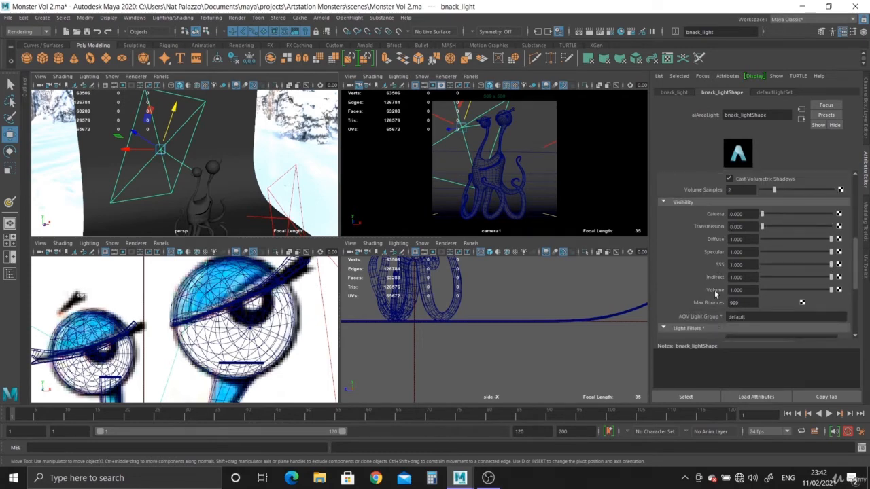
scroll(714, 294, up, 2)
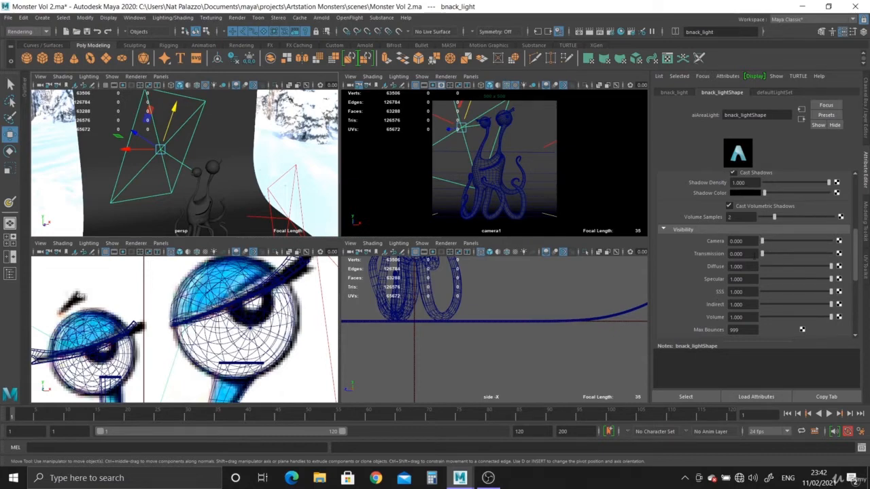
drag(763, 256, 863, 257)
click(276, 184)
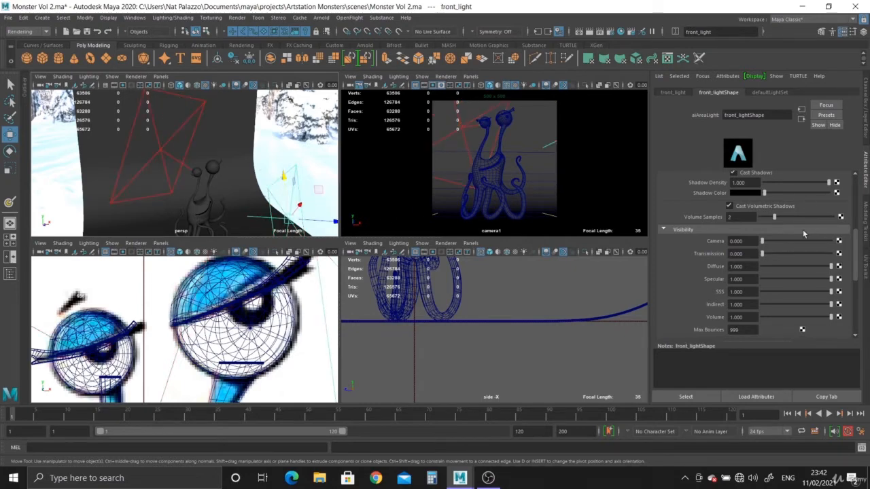
drag(775, 254, 846, 257)
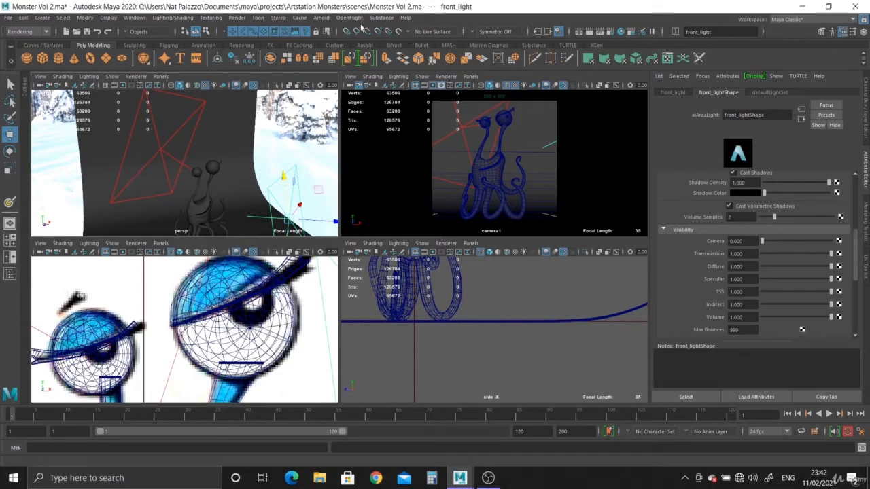
Open the Arnold RenderView showing the last render and its snapshots.
click(501, 80)
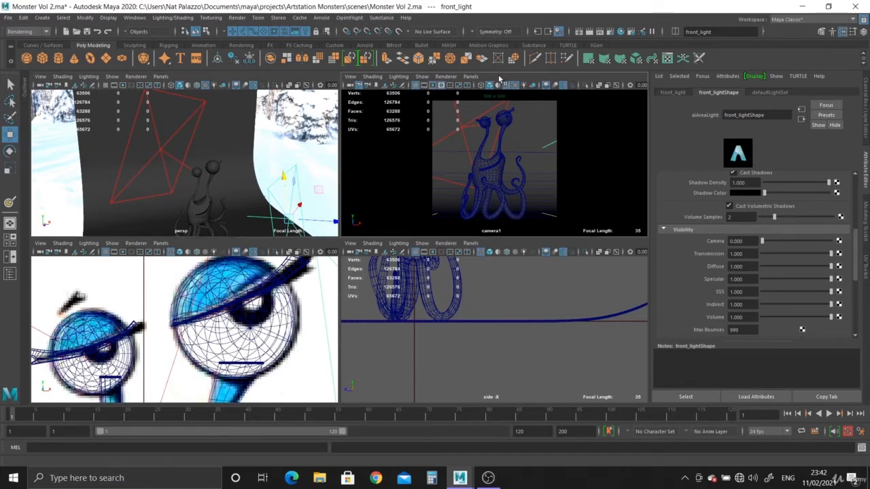
click(320, 18)
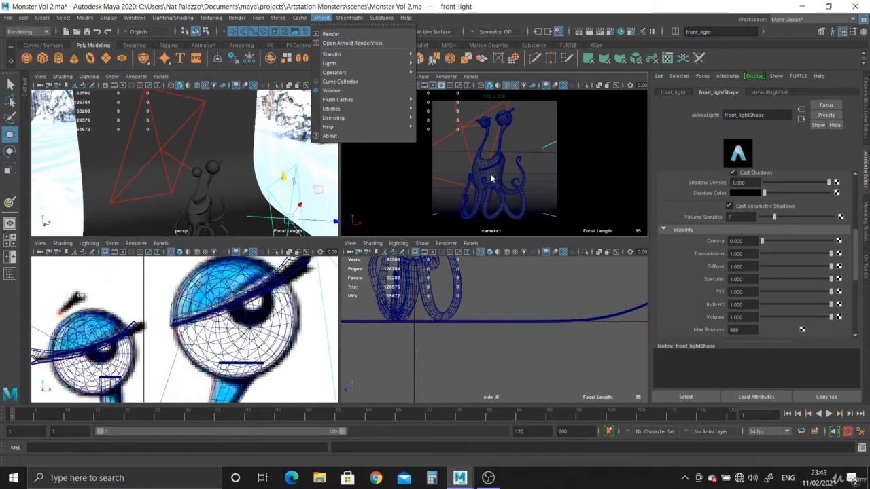
click(346, 43)
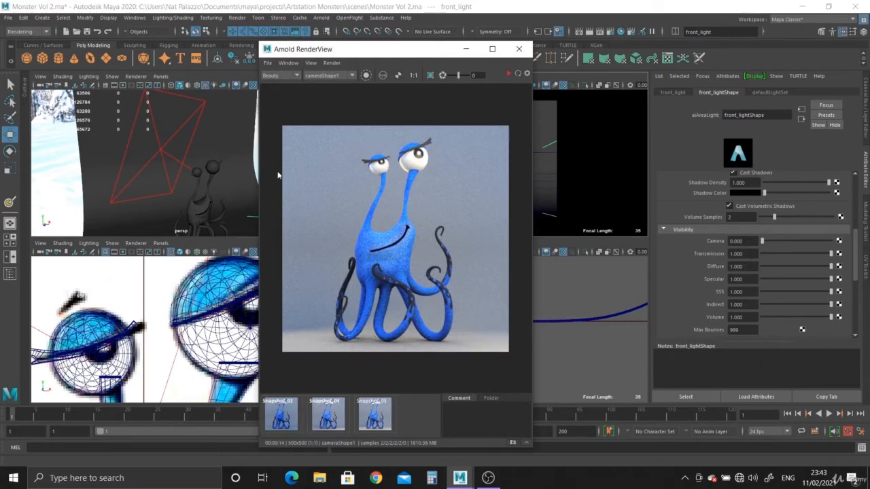
Vary bnack_light's camera visibility and return it to 0, and review front_light's visibility and samples.
click(174, 161)
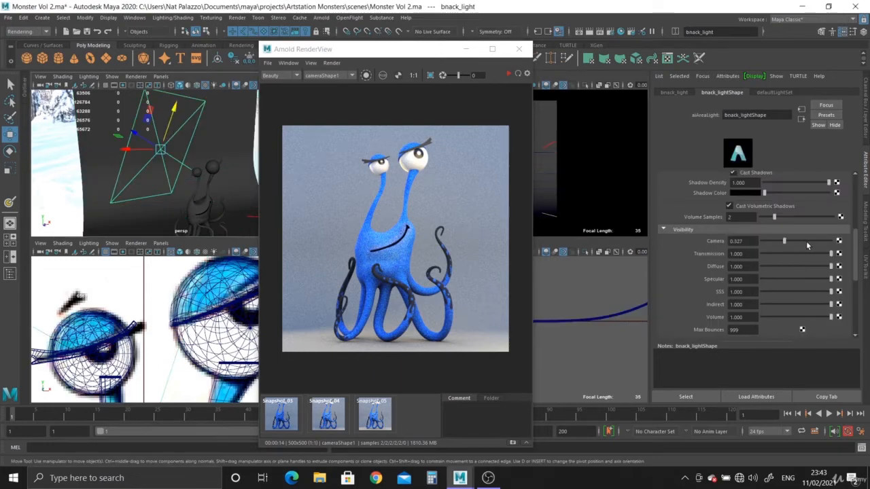
drag(826, 242, 743, 243)
alt+drag(203, 186, 165, 184)
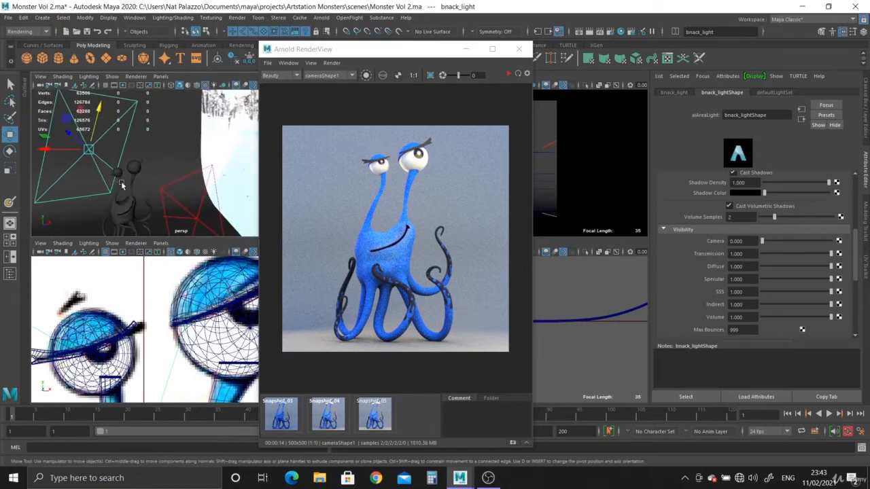
click(167, 182)
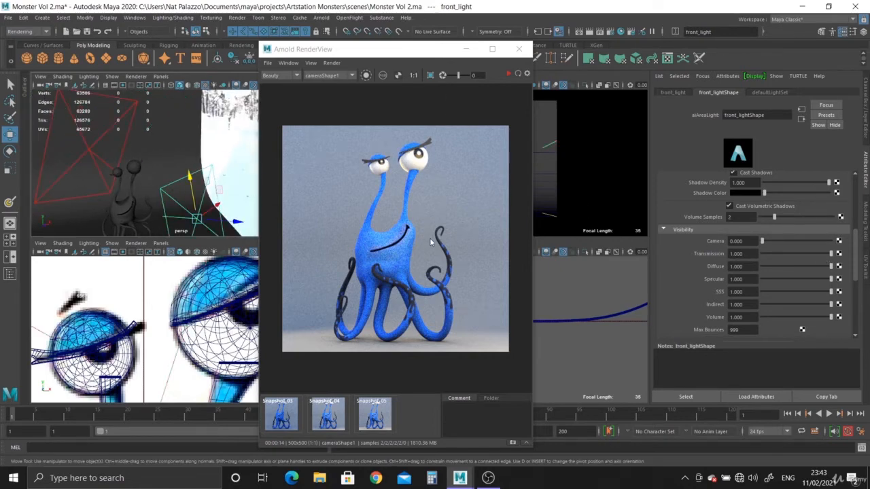
scroll(705, 250, up, 3)
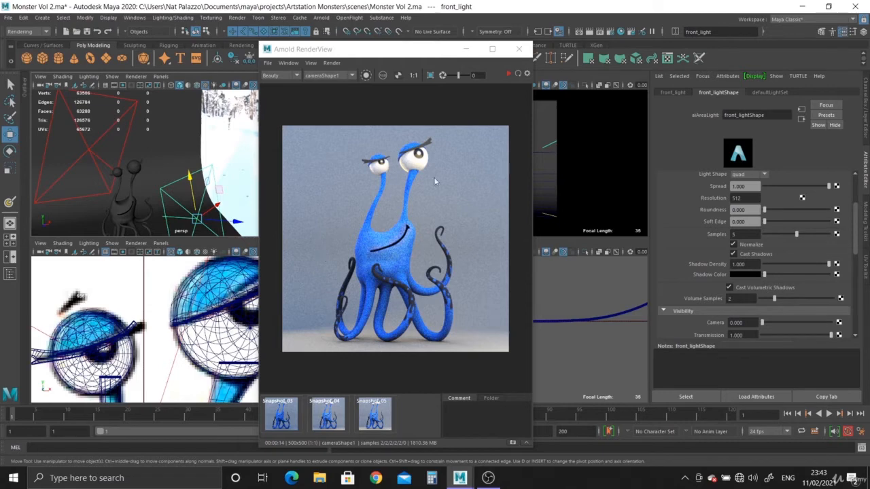
Try to re-render the scene in the Arnold RenderView with cameraShape1 as the render camera.
click(507, 76)
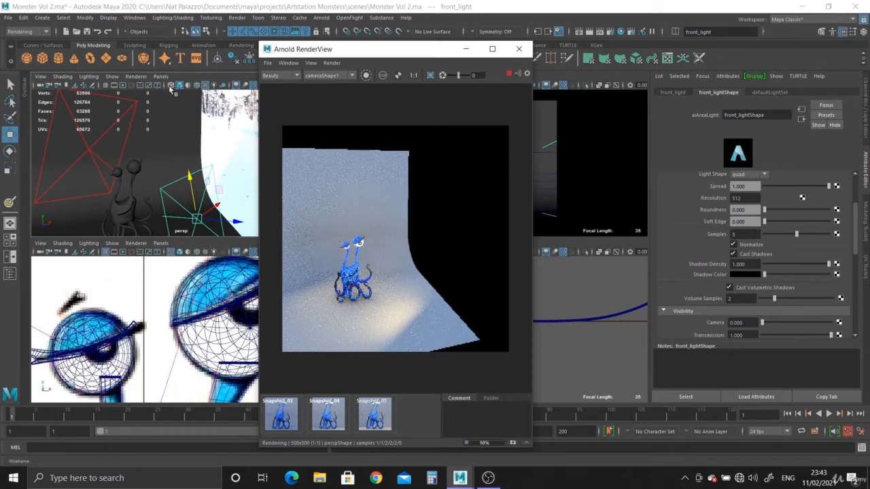
click(318, 75)
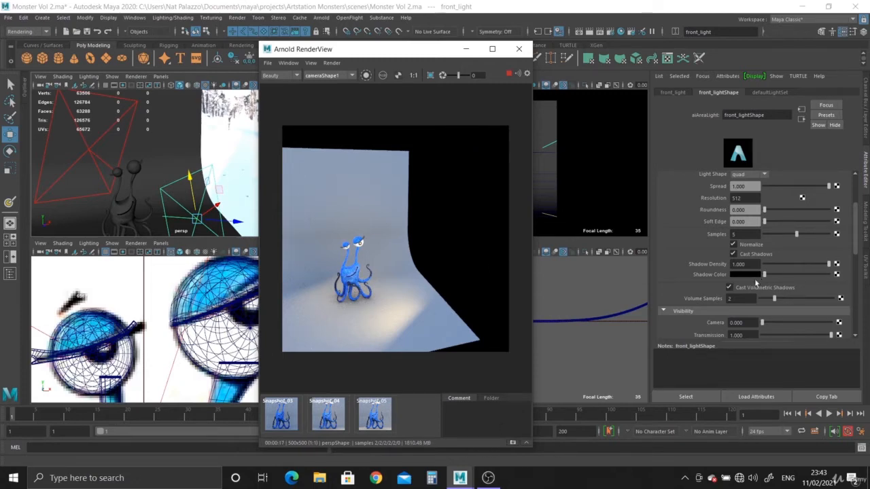
click(508, 73)
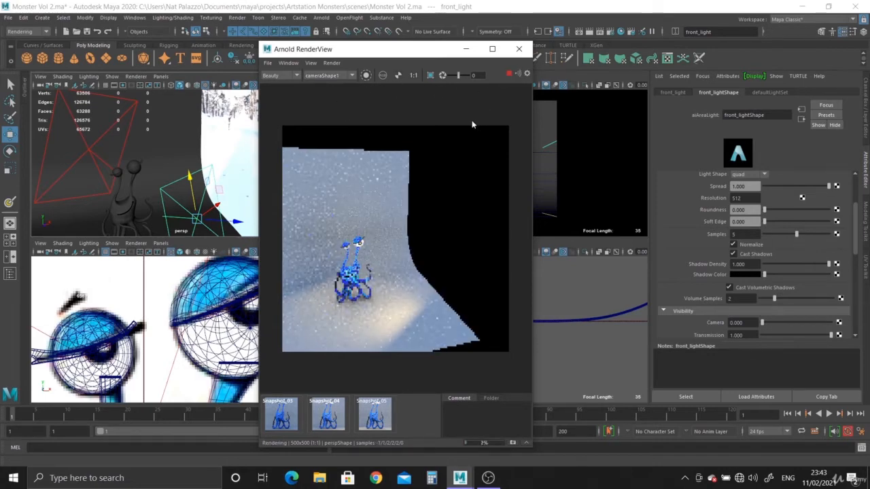
click(522, 52)
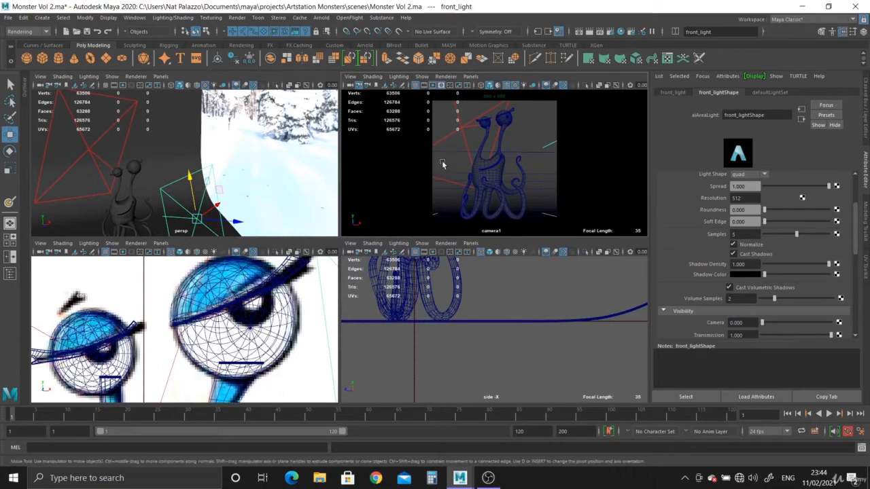
Render the camera1 view with Arnold, compare the result with Snapshot_05, and close the RenderView.
click(321, 18)
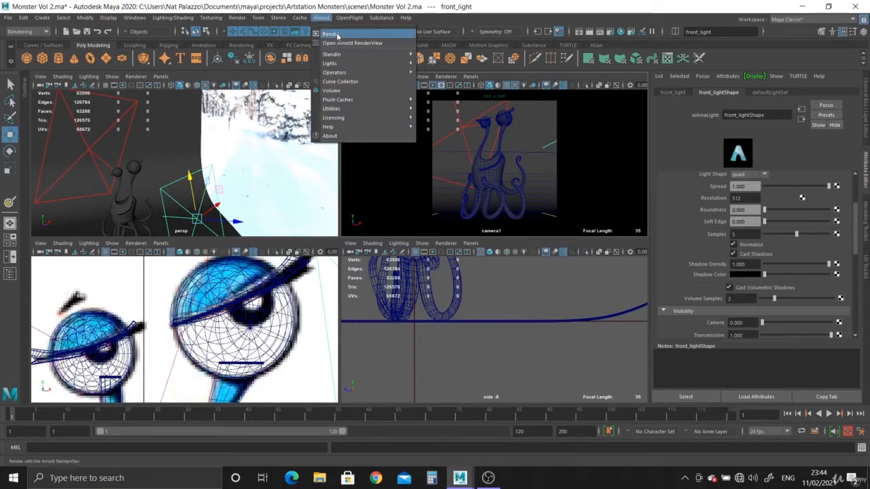
click(349, 54)
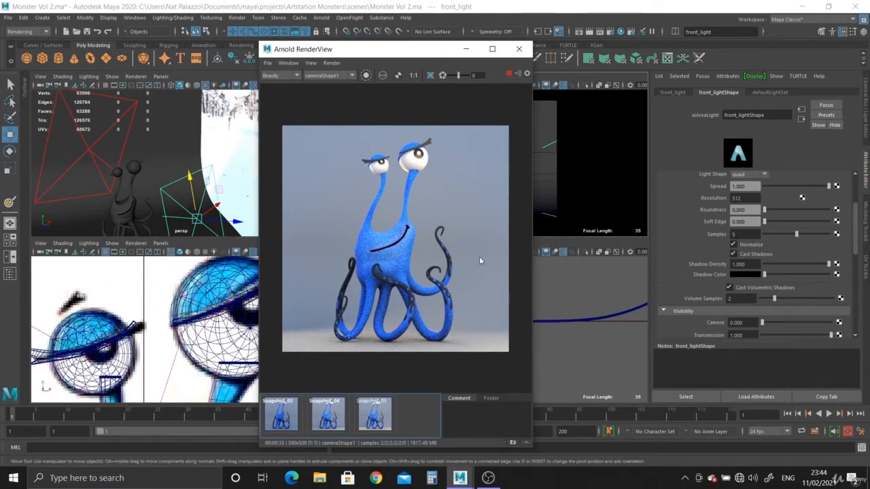
click(379, 419)
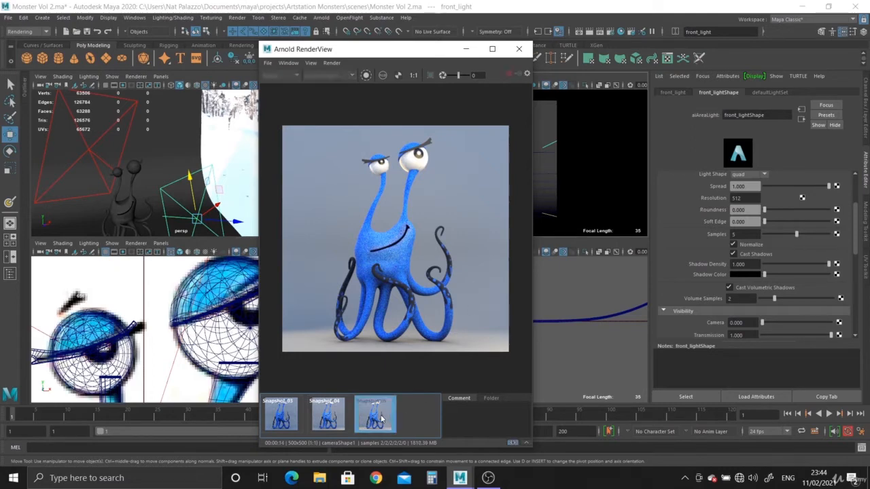
click(379, 419)
click(380, 419)
click(379, 419)
click(379, 419)
click(379, 419)
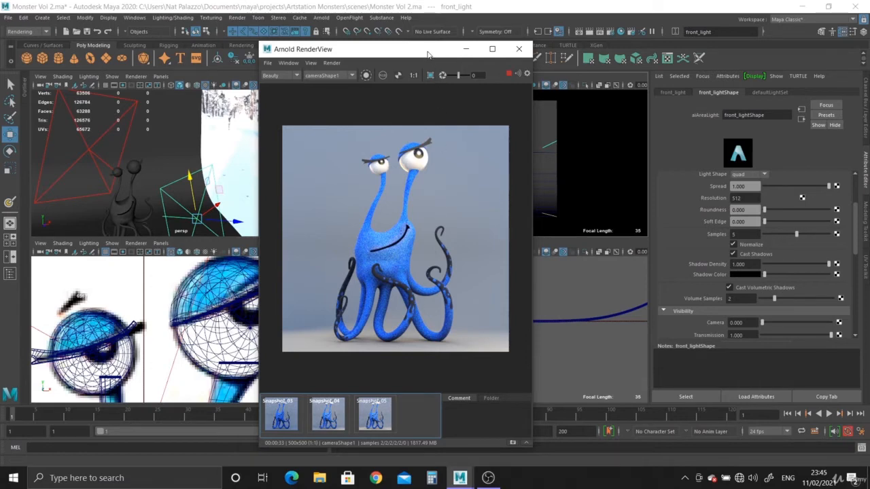
click(520, 50)
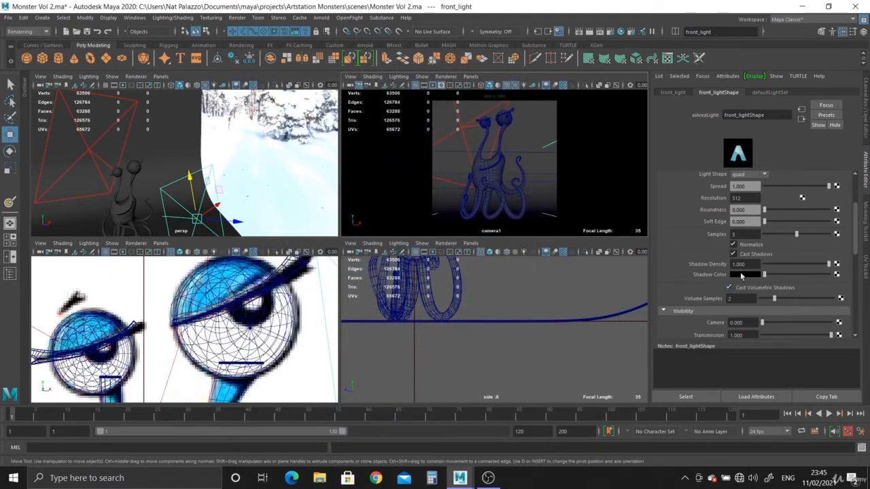
Review the attributes of bnack_light and aiSkyDomeLight1, and maximize the perspective view.
click(129, 139)
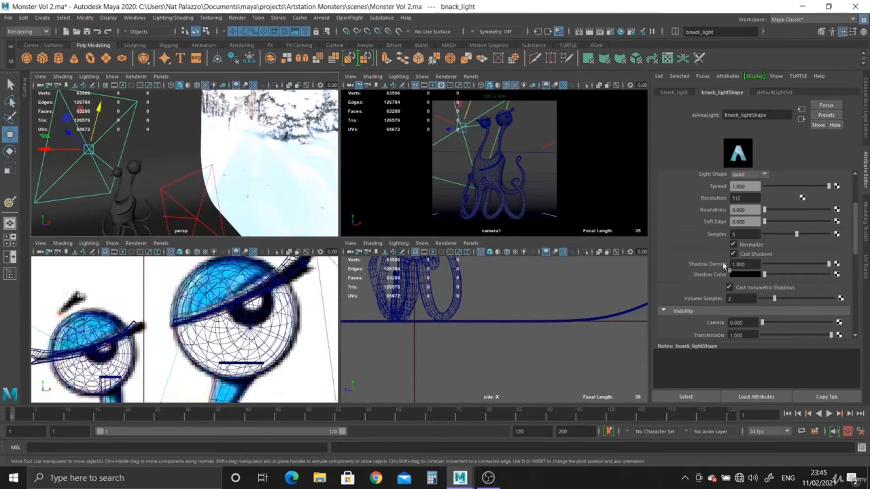
click(256, 143)
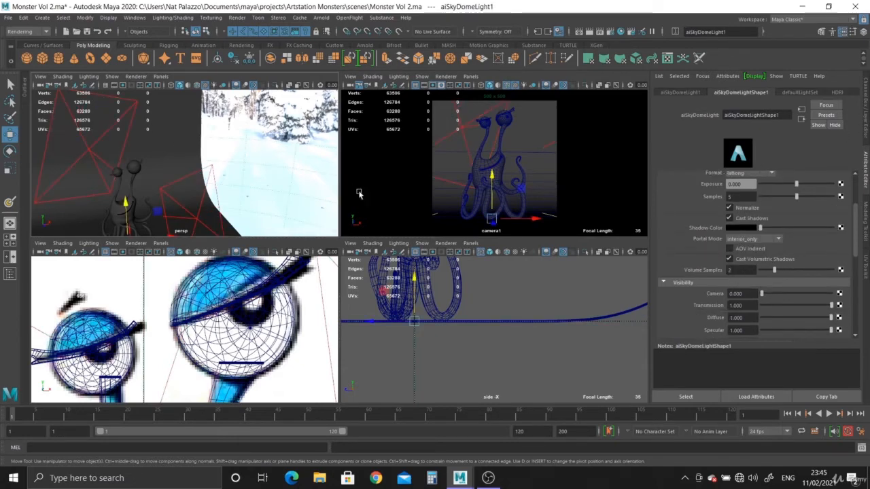
key(space)
scroll(514, 231, down, 5)
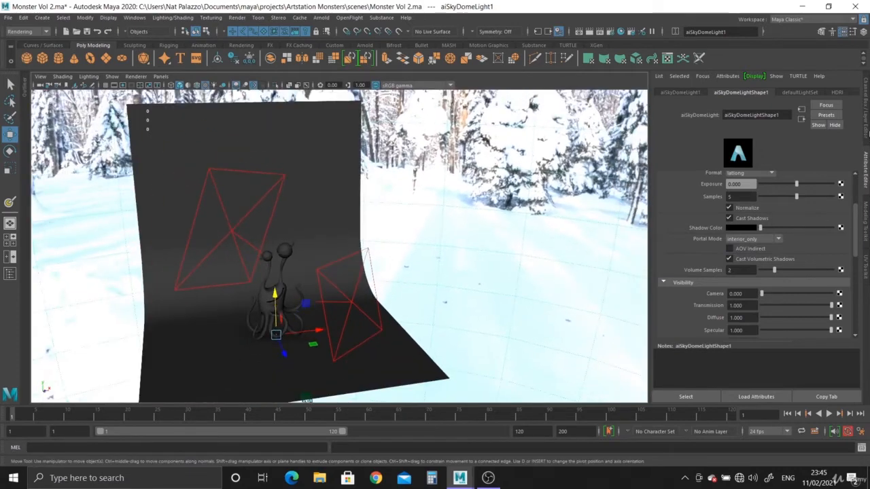
Create a display layer from bnack_light, front_light and aiSkyDomeLight1, and test its visibility.
key(ctrl+a)
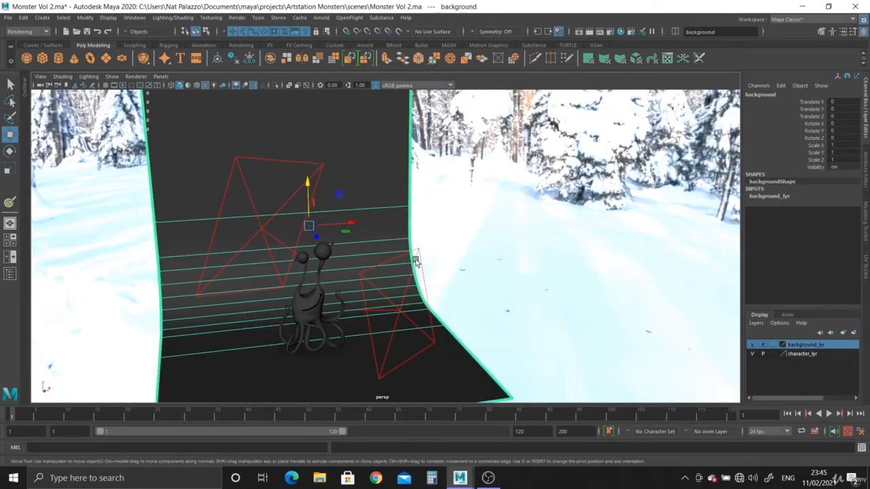
click(288, 198)
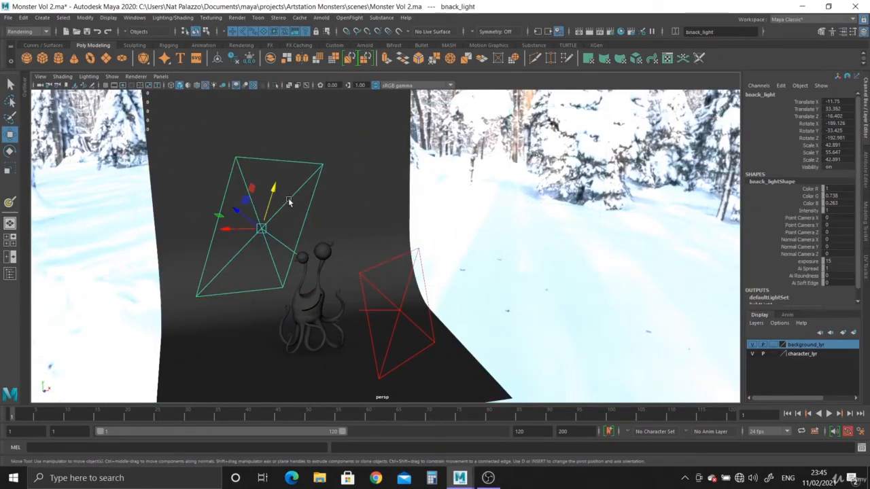
click(388, 256)
click(515, 242)
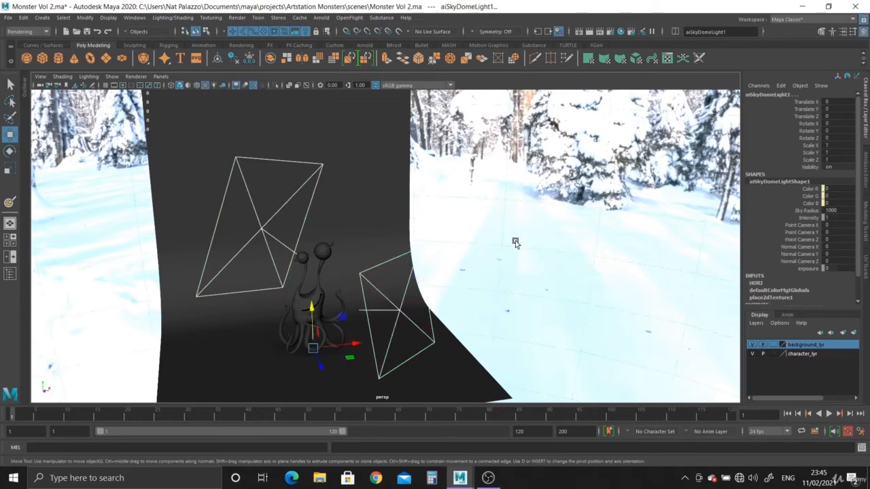
click(853, 333)
click(752, 345)
click(752, 345)
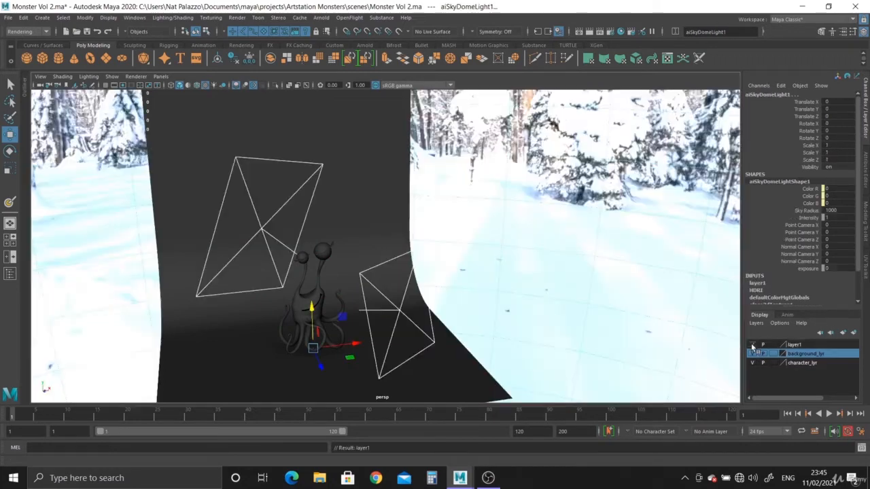
click(553, 317)
Rename the new display layer lights_lyr and give it a bright green color.
double_click(794, 345)
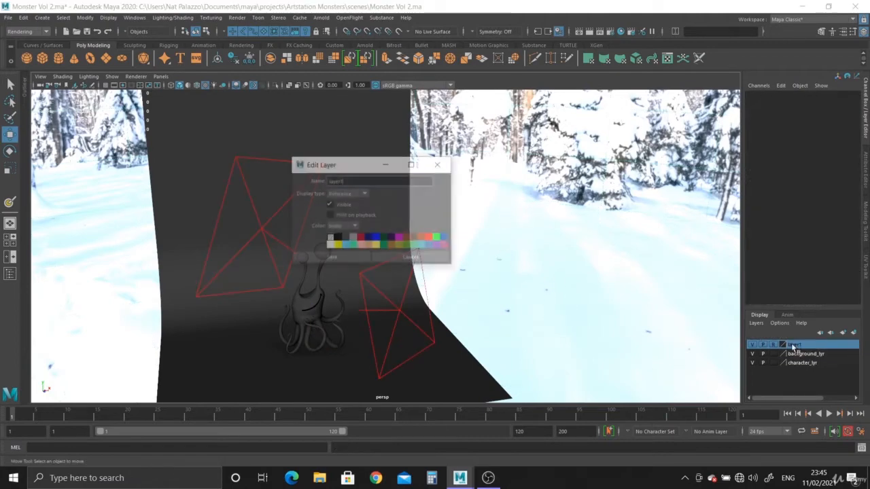
text(l)
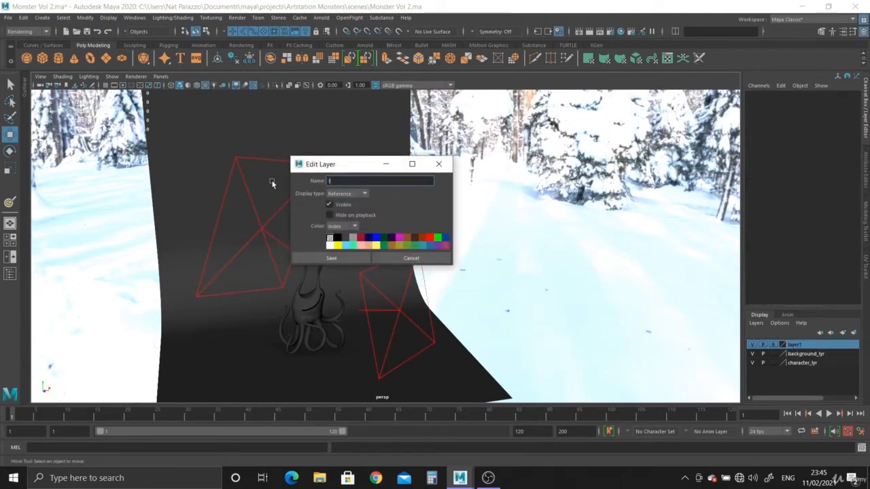
text(ights_lyr)
click(437, 237)
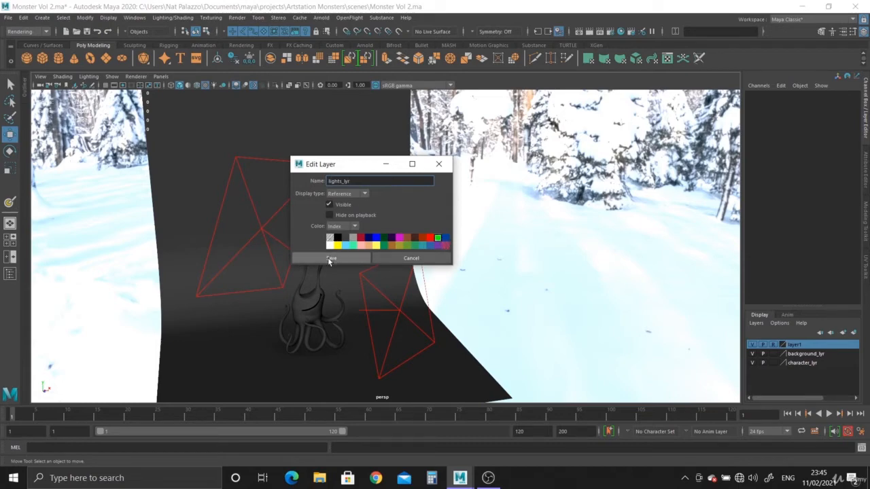
click(330, 258)
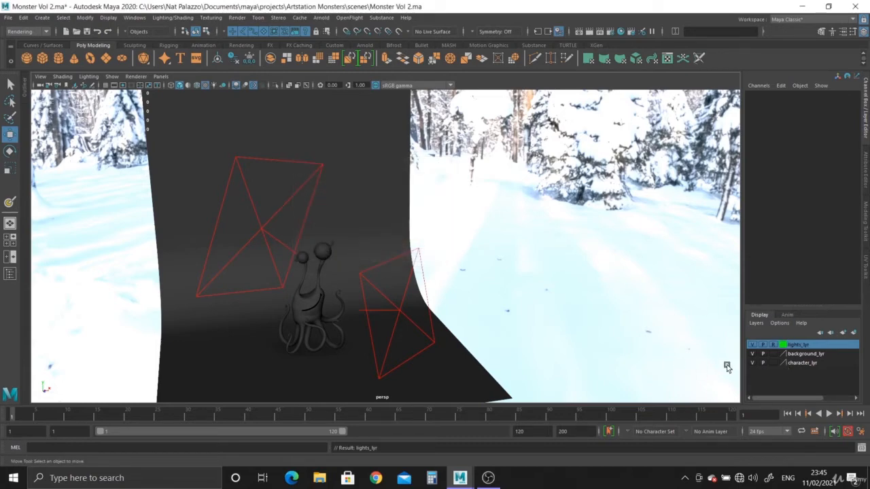
Check what the existing display layers hide, and add the monster's body mesh polySurface2 to character_lyr.
click(752, 353)
click(751, 353)
alt+drag(441, 320, 271, 248)
click(278, 253)
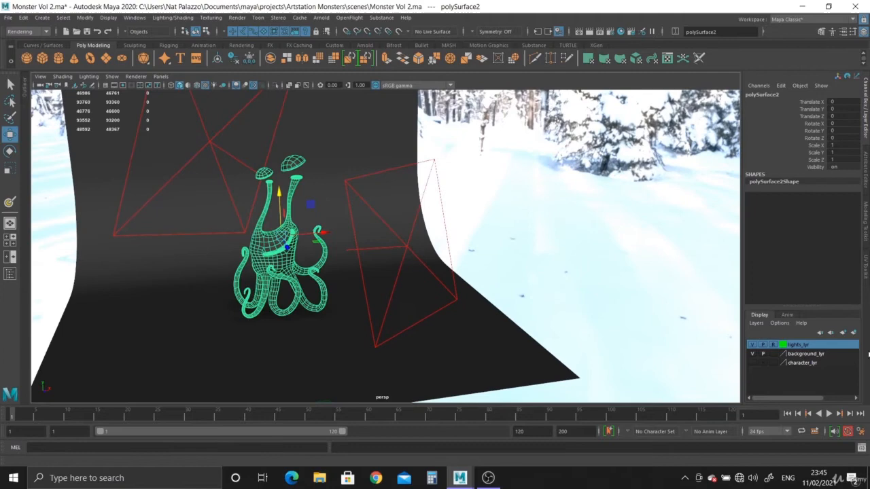
right_click(807, 363)
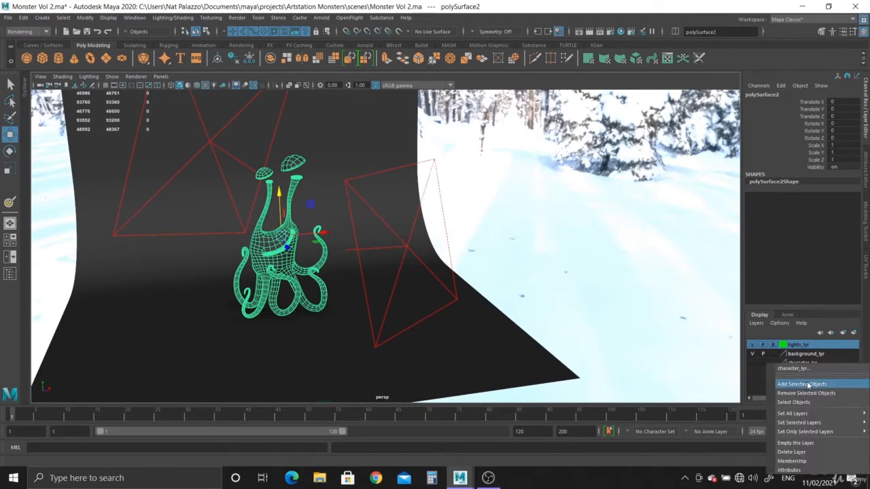
click(807, 384)
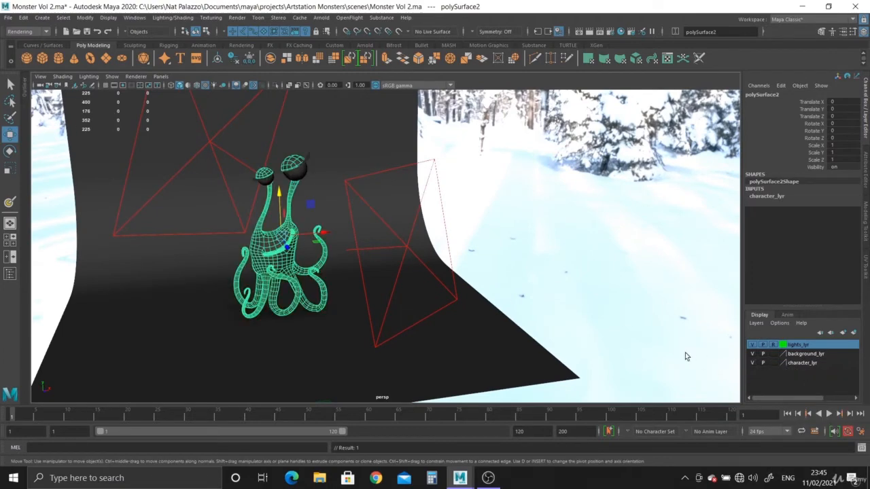
Show the Outliner and examine which parts of the scene null1 and character_G contain.
scroll(297, 271, up, 3)
alt+middle_drag(297, 271, 380, 305)
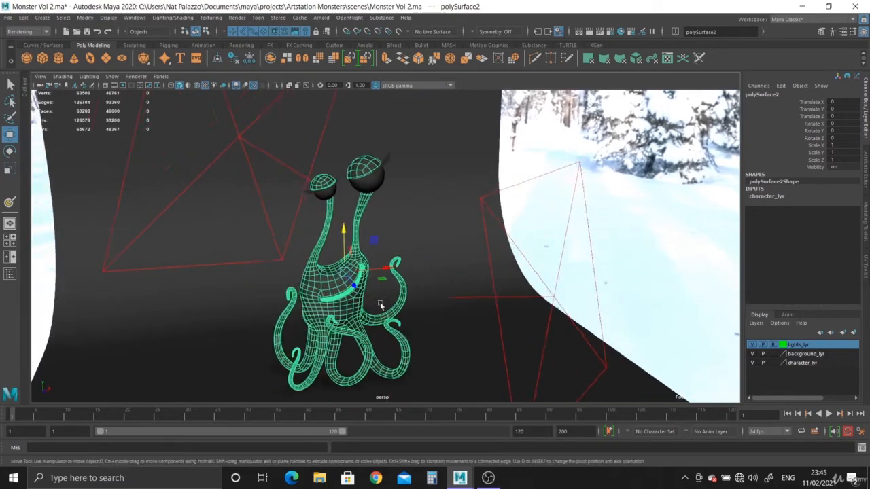
scroll(380, 305, up, 2)
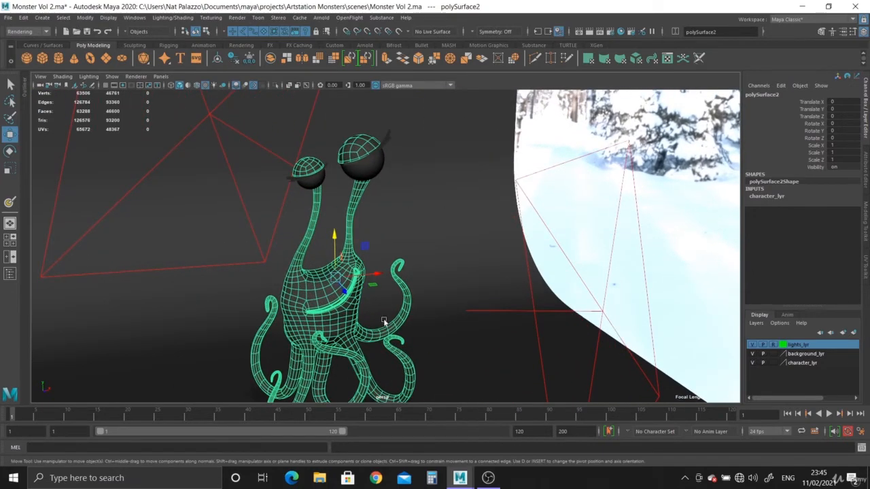
scroll(382, 320, down, 3)
alt+middle_drag(382, 321, 381, 295)
scroll(572, 330, up, 1)
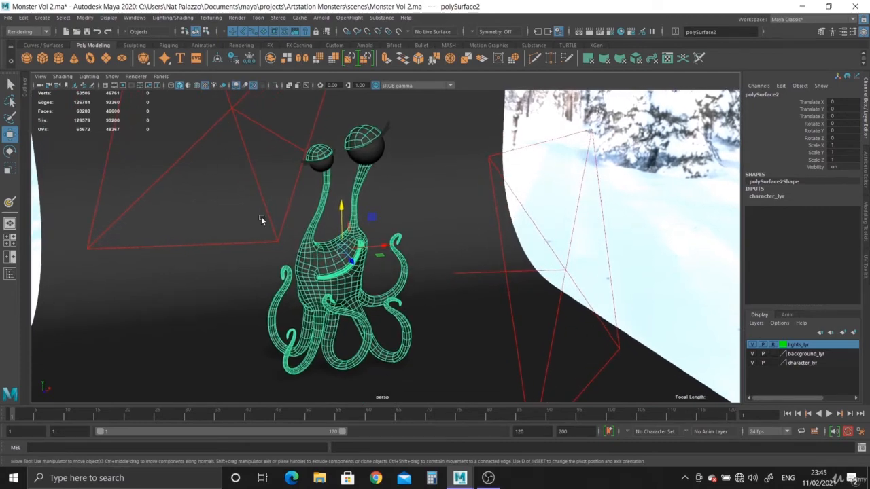
click(26, 100)
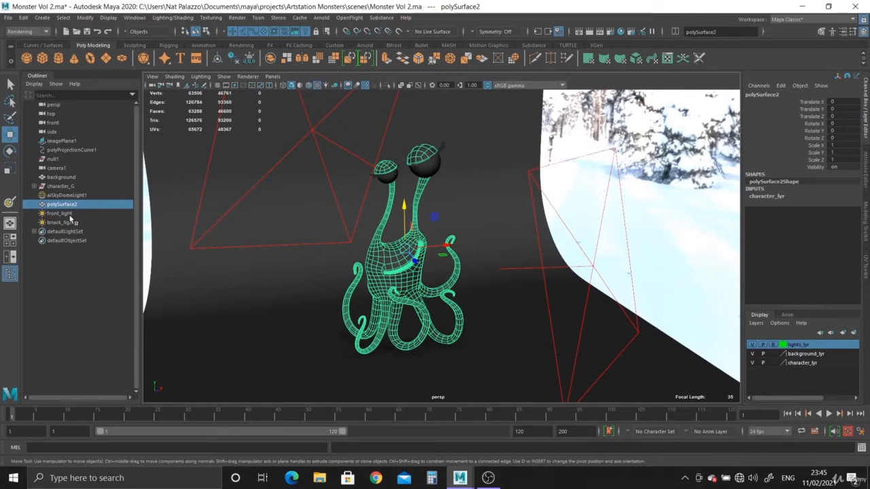
click(52, 159)
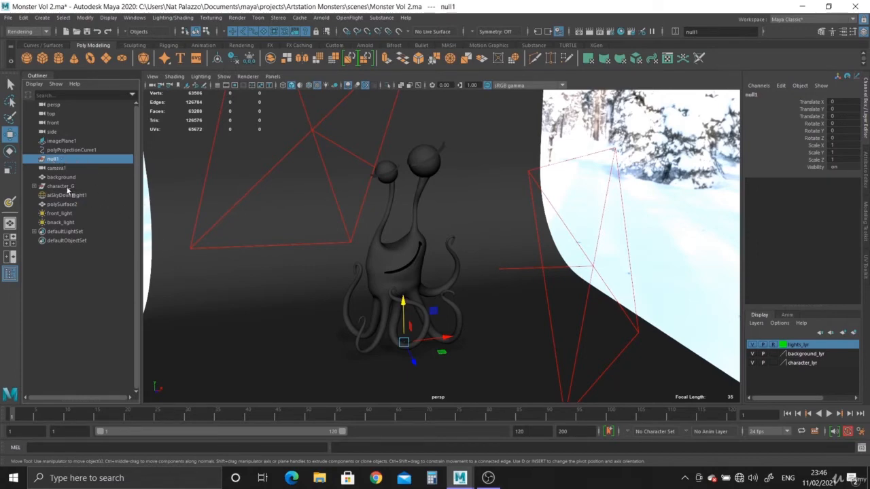
click(69, 188)
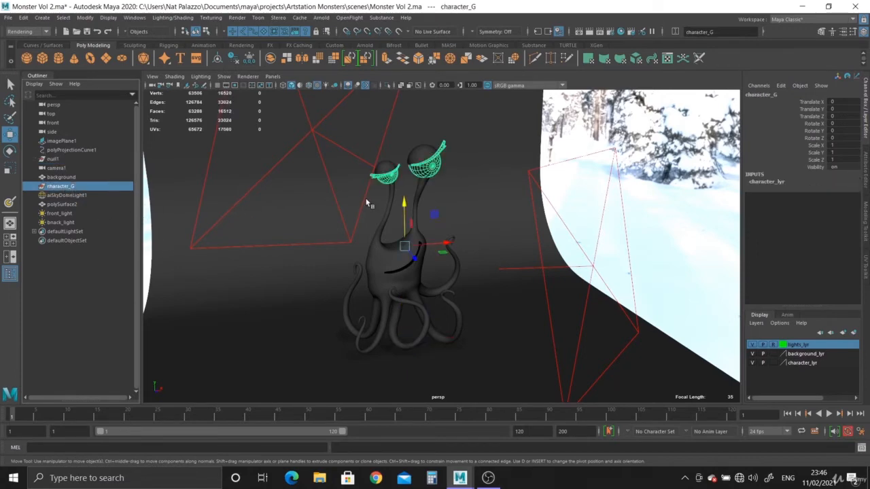
alt+drag(377, 202, 378, 247)
scroll(378, 246, up, 6)
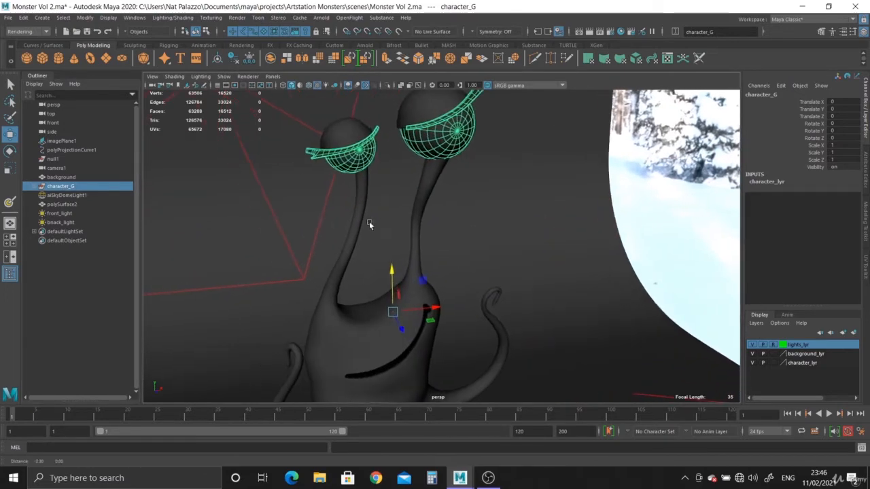
Rename the polySurface2 mesh to body.
click(63, 205)
double_click(68, 206)
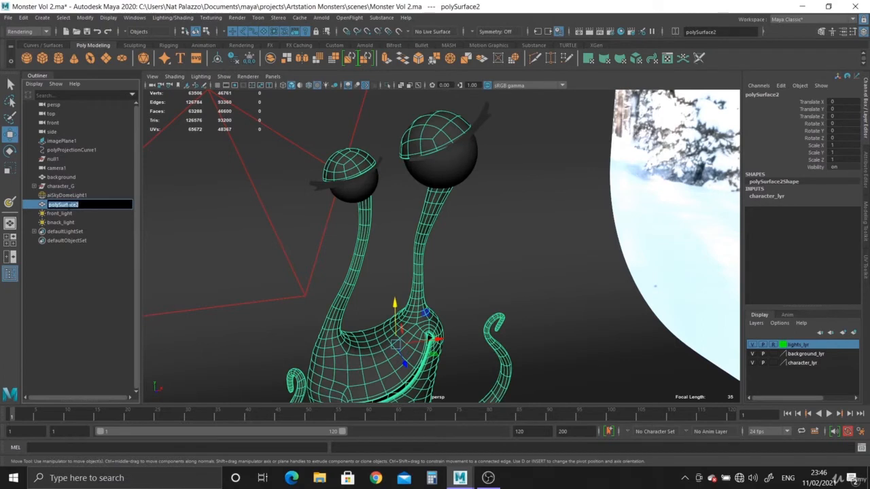
text(body)
key(Return)
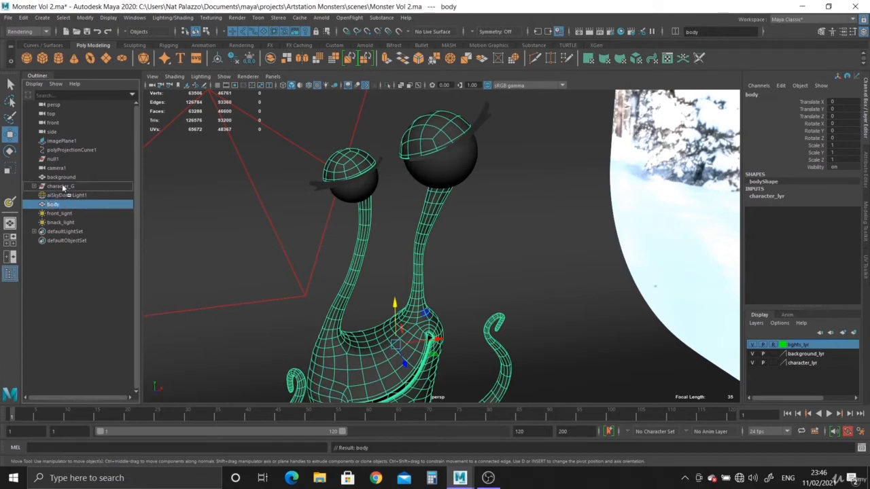
Parent the body mesh under the character_G group, check the group's contents, and save the scene.
click(61, 186)
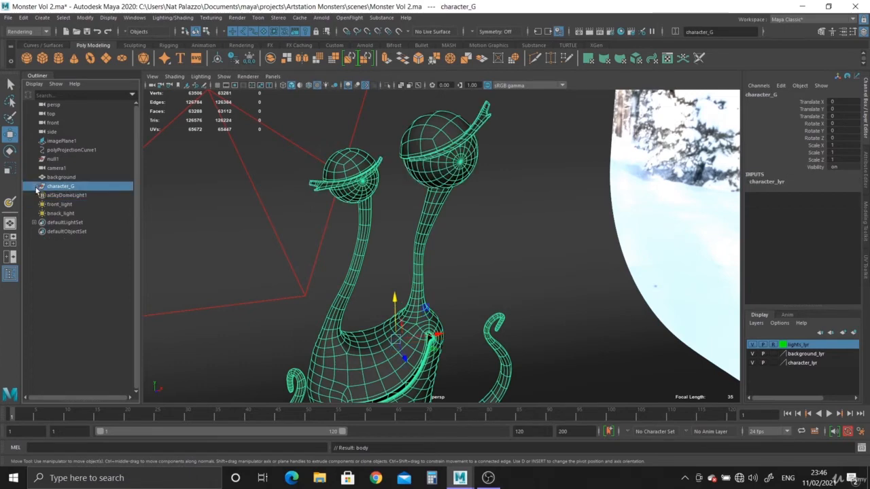
click(34, 186)
click(34, 187)
key(ctrl+s)
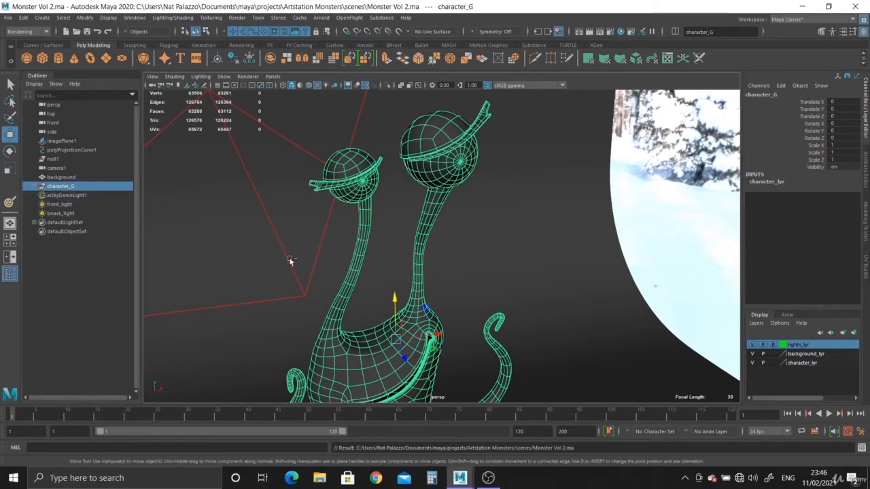
Delete the leftover null1 and polyProjectionCurve1 nodes from the scene.
click(56, 159)
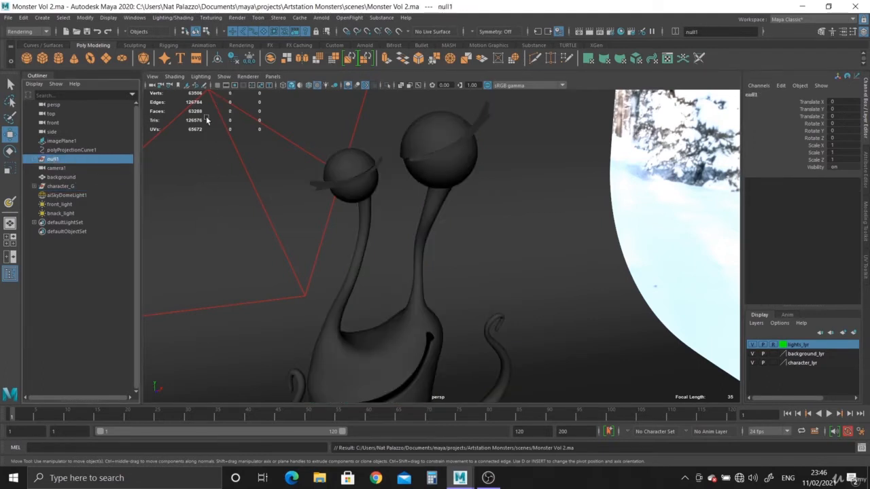
key(Delete)
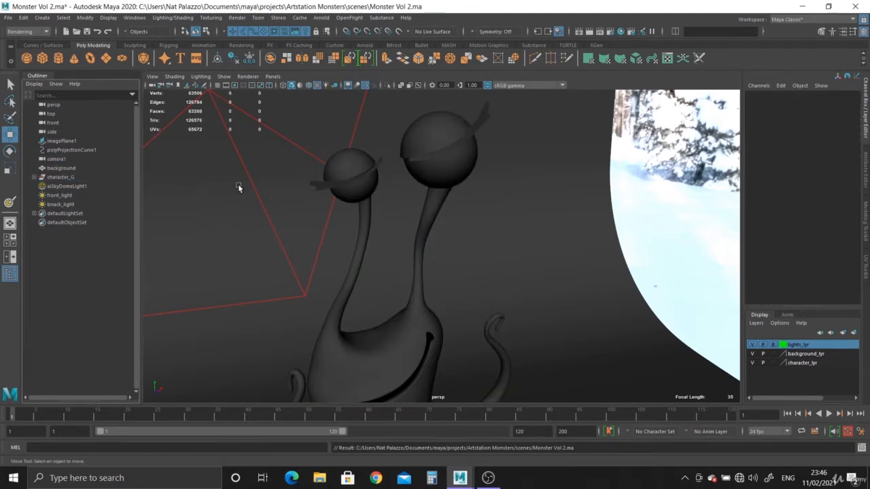
click(61, 168)
click(56, 160)
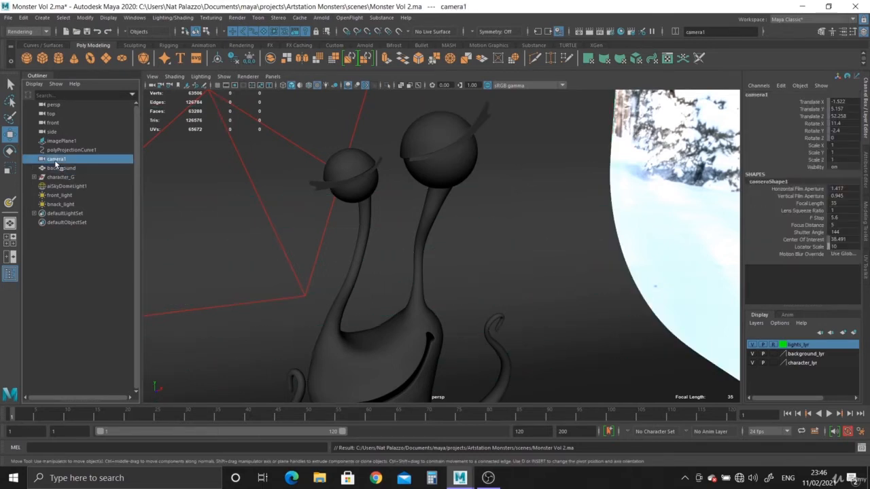
click(72, 150)
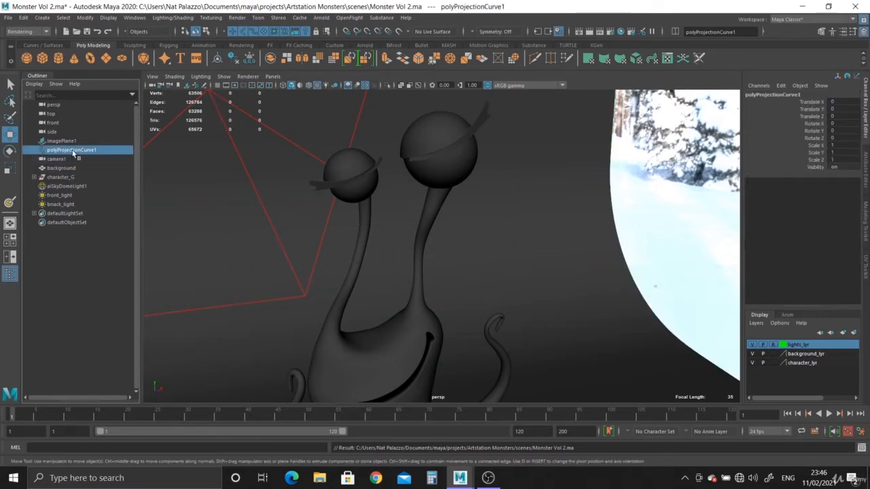
key(Delete)
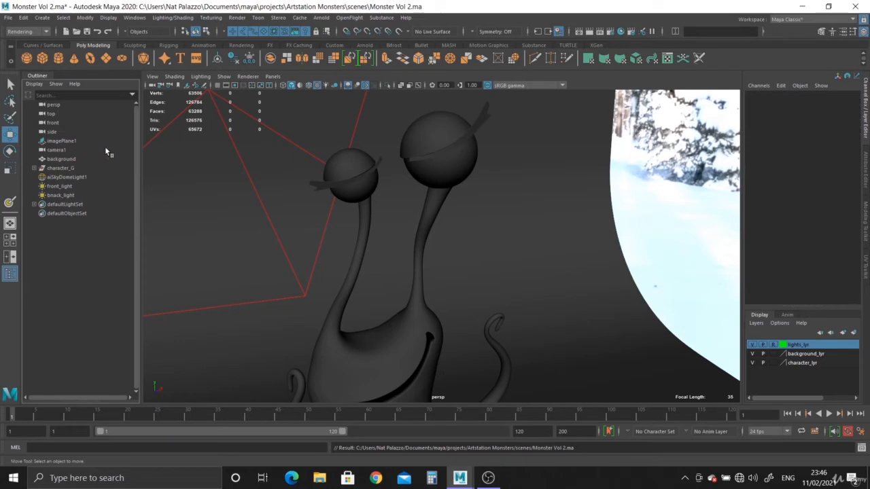
Correct the misspelled name of the bnack_light area light to back_light.
double_click(61, 195)
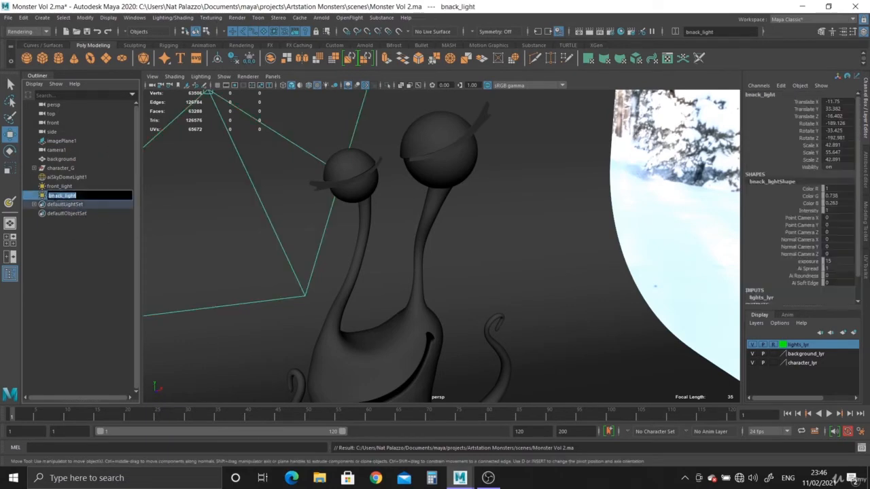
text(back_l)
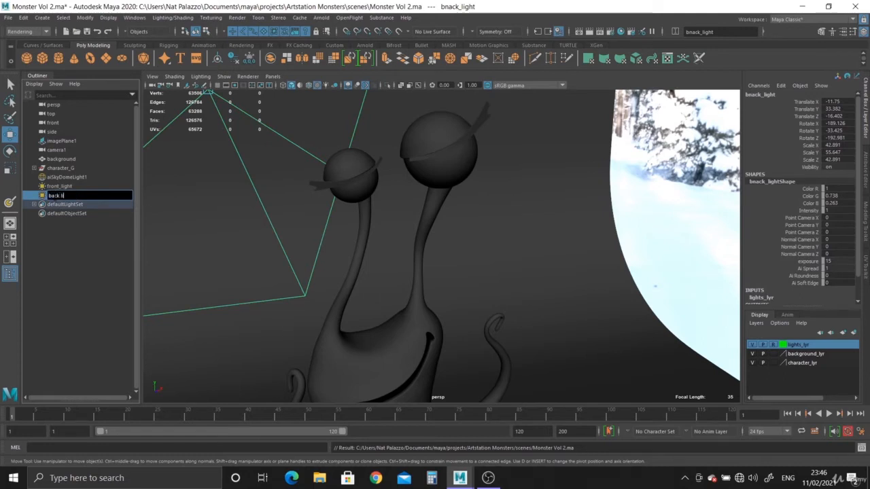
text(ight)
key(Return)
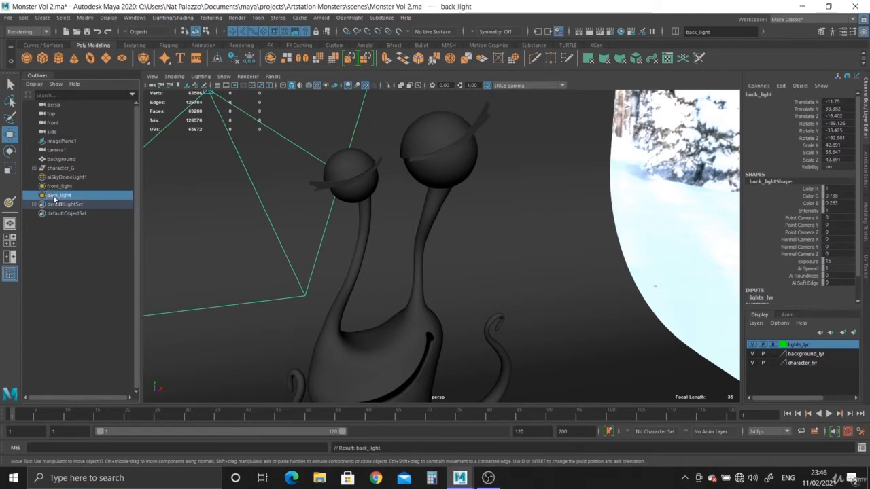
Check the remaining scene nodes, and group aiSkyDomeLight1, front_light and back_light together.
click(65, 141)
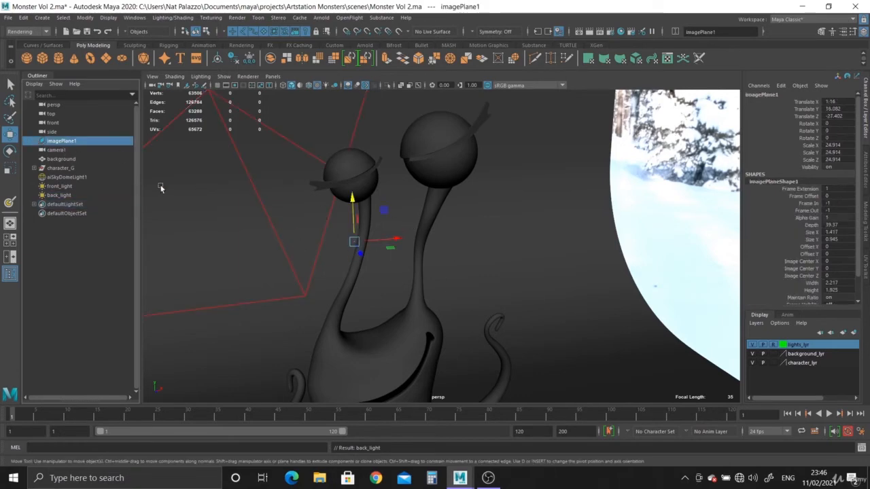
click(56, 149)
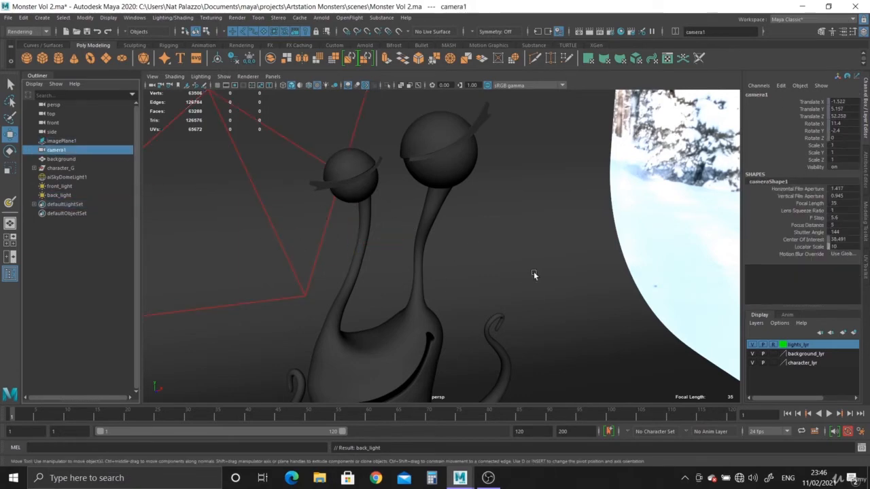
click(61, 159)
click(60, 167)
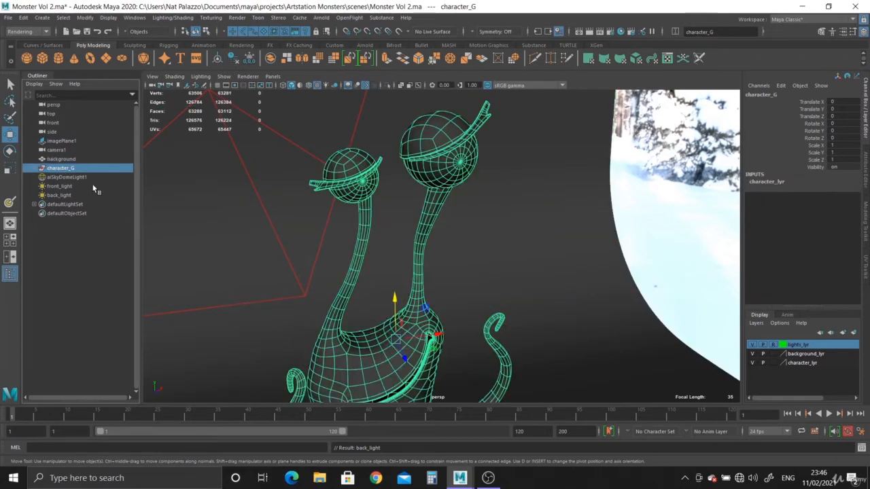
drag(71, 176, 68, 195)
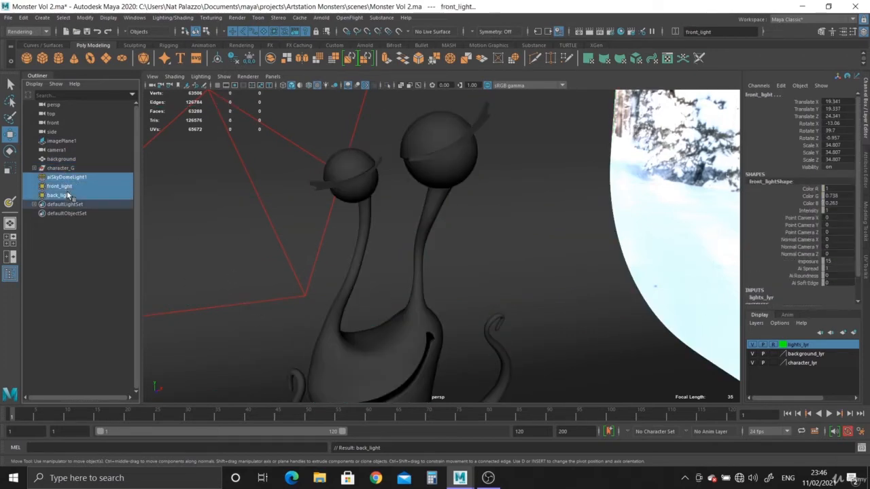
key(ctrl+g)
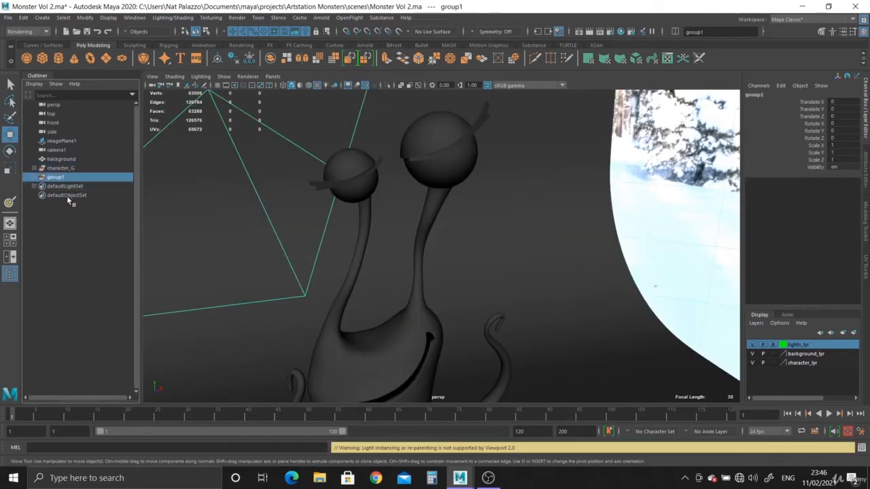
Rename the new light group as lights_G and check its contents.
double_click(57, 178)
text(l)
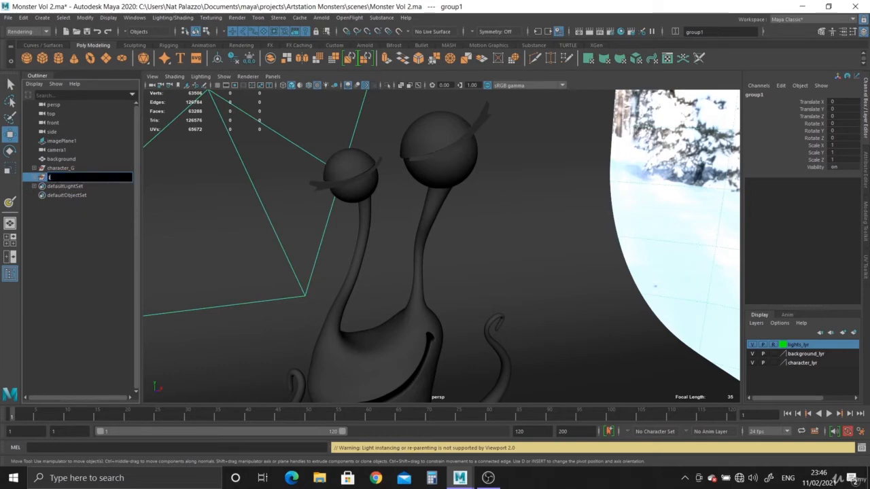
text(ights_G)
key(Return)
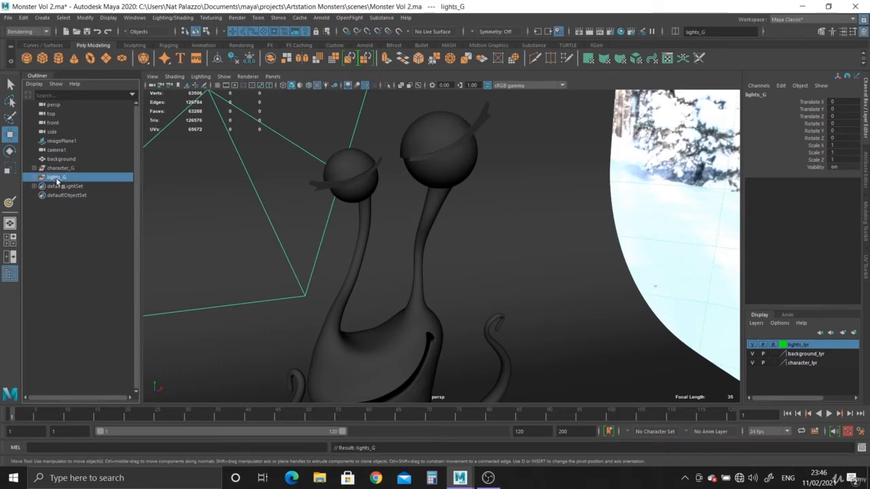
click(32, 177)
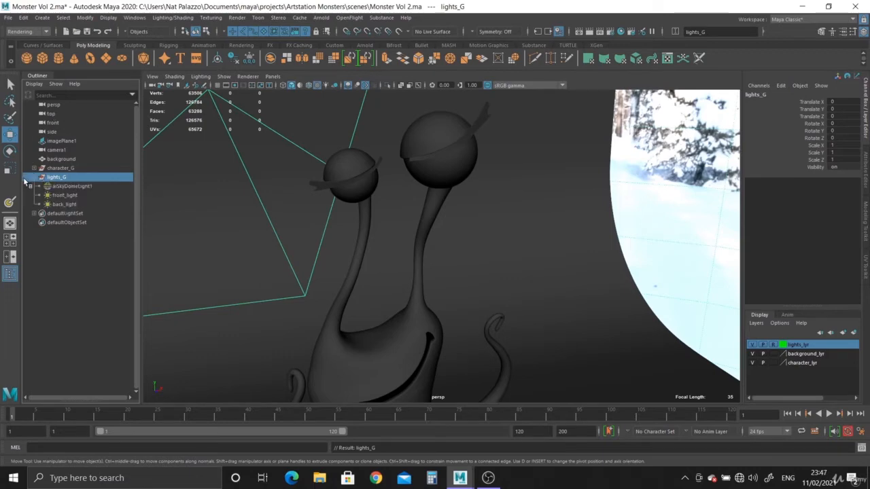
click(34, 178)
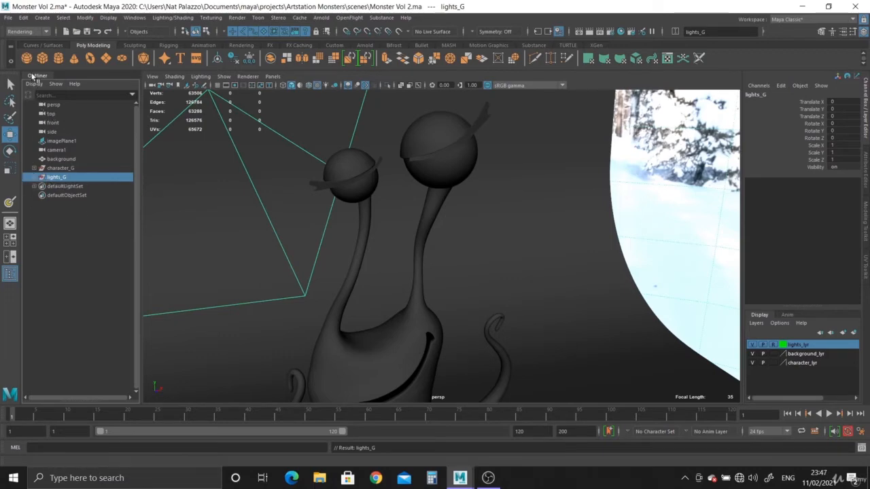
Hide the Outliner and toggle the visibility of lights_lyr, background_lyr and character_lyr to check what each layer controls.
click(35, 76)
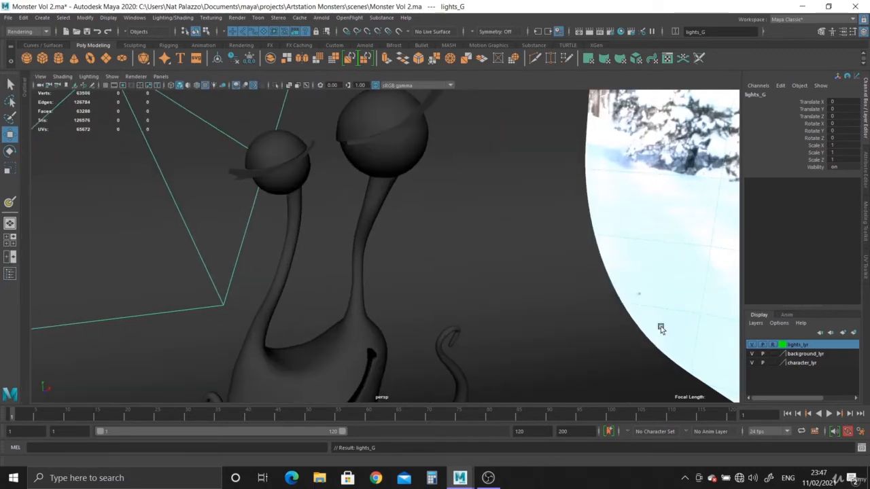
click(751, 345)
click(751, 345)
click(751, 354)
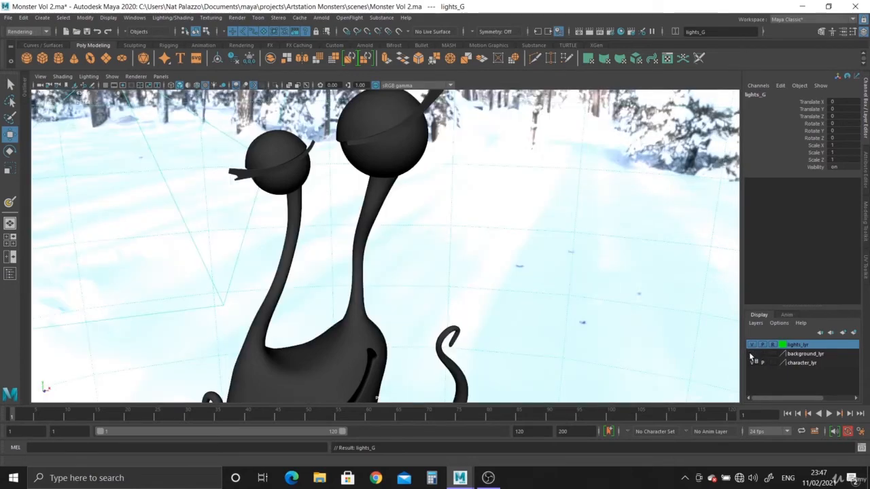
click(751, 354)
click(751, 363)
click(750, 363)
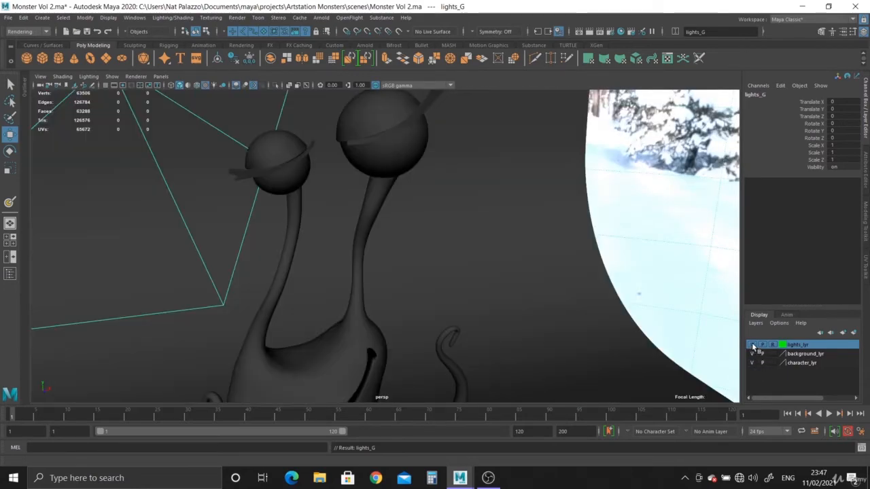
click(751, 345)
click(751, 345)
alt+right_drag(686, 351, 249, 254)
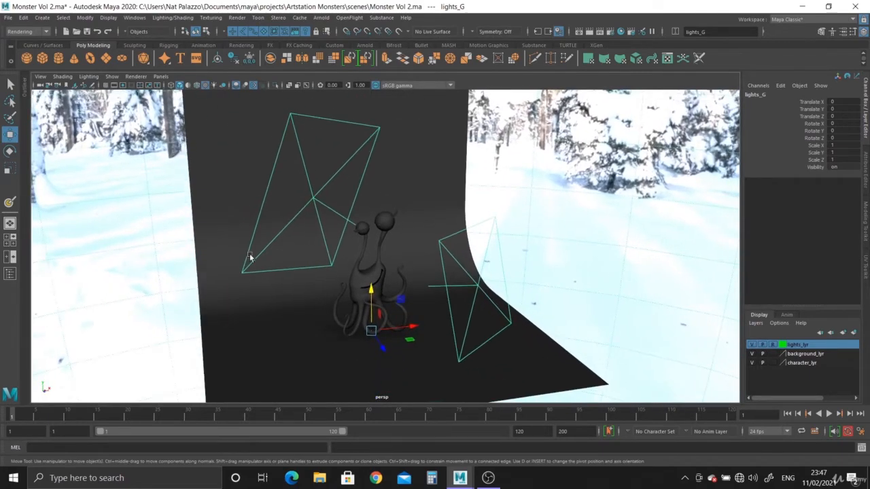
Deselect everything, switch to the four-view layout and save the scene.
click(537, 275)
key(space)
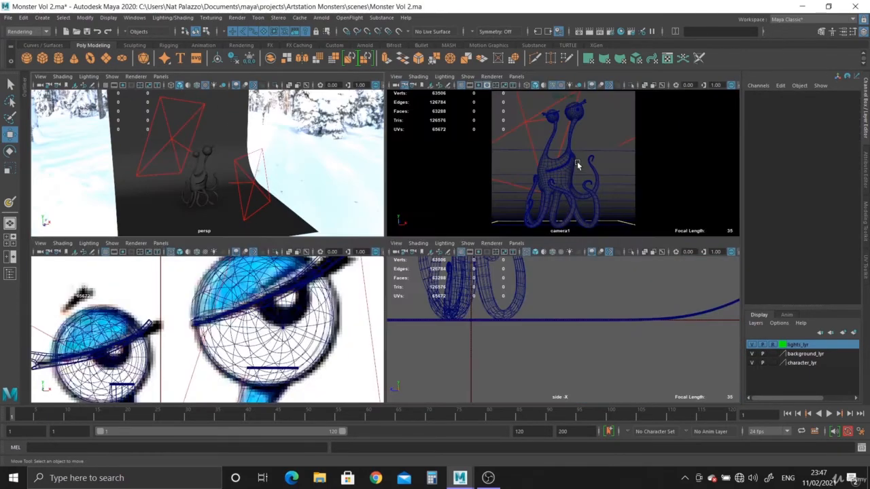
key(ctrl+s)
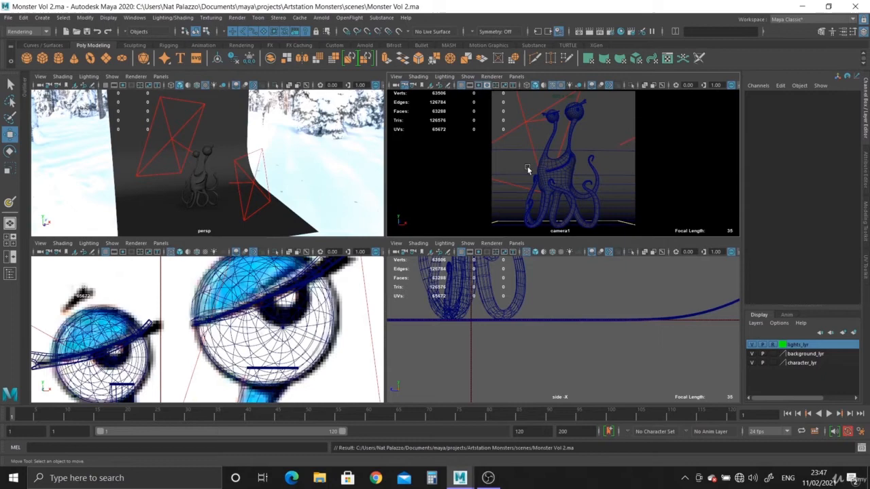
Set the render output's file name prefix to "long eyed monster" in the Render Settings.
click(610, 32)
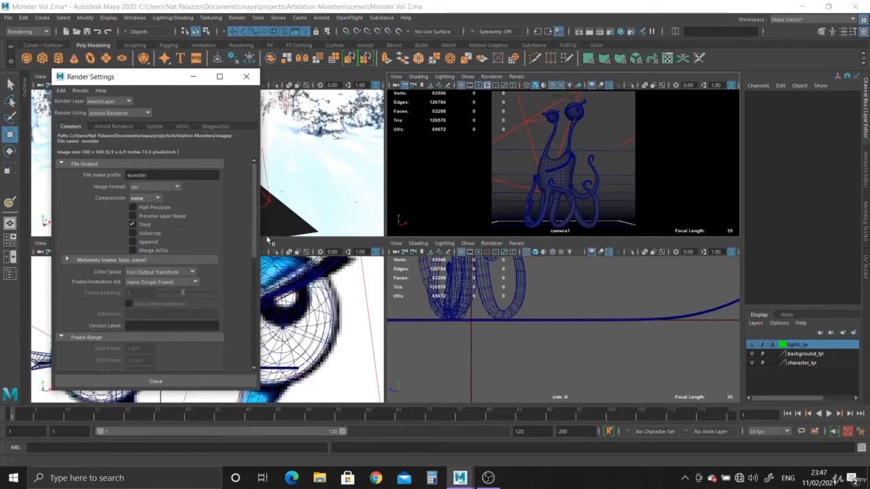
double_click(156, 175)
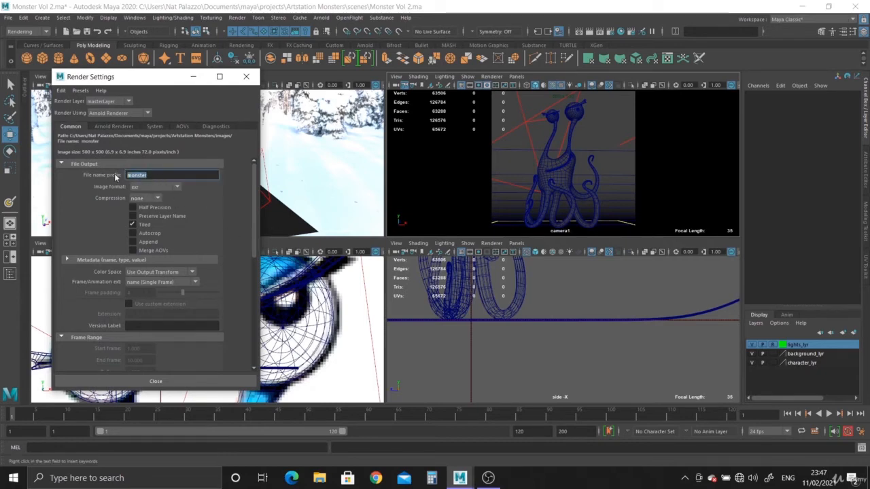
text(long e)
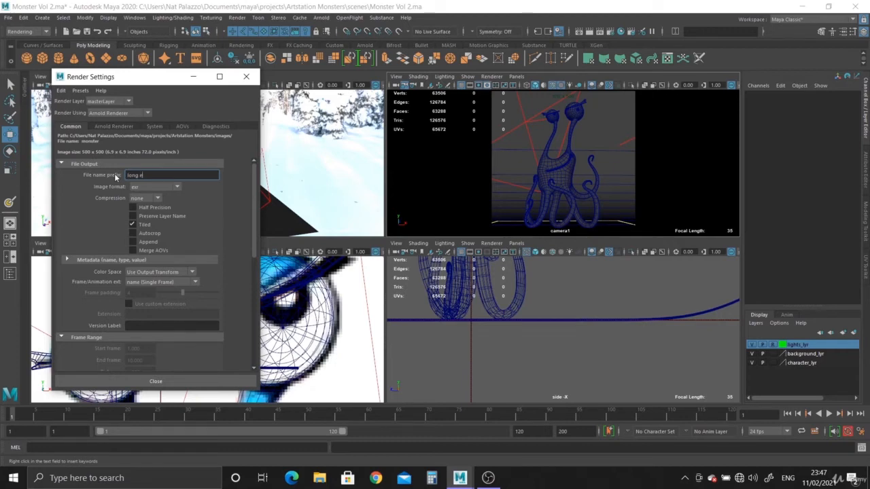
text(yed monster)
key(Return)
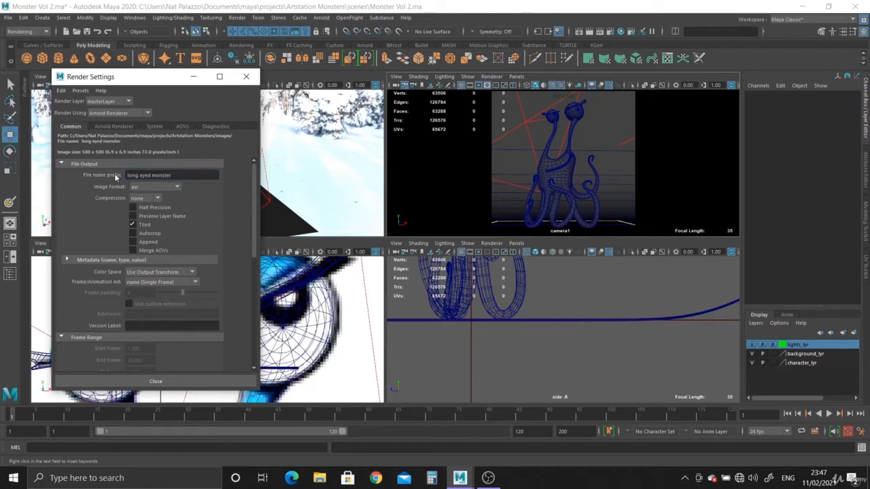
Set the render image size to the 1k_Square preset.
scroll(202, 249, down, 6)
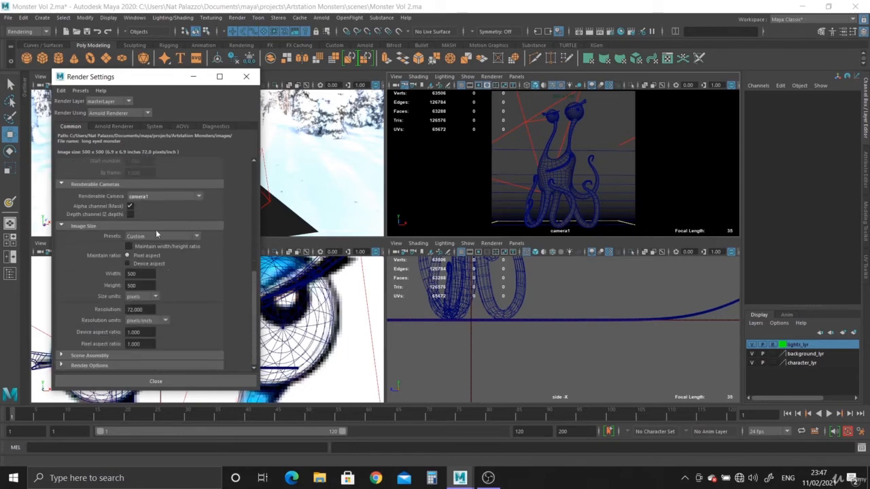
click(161, 238)
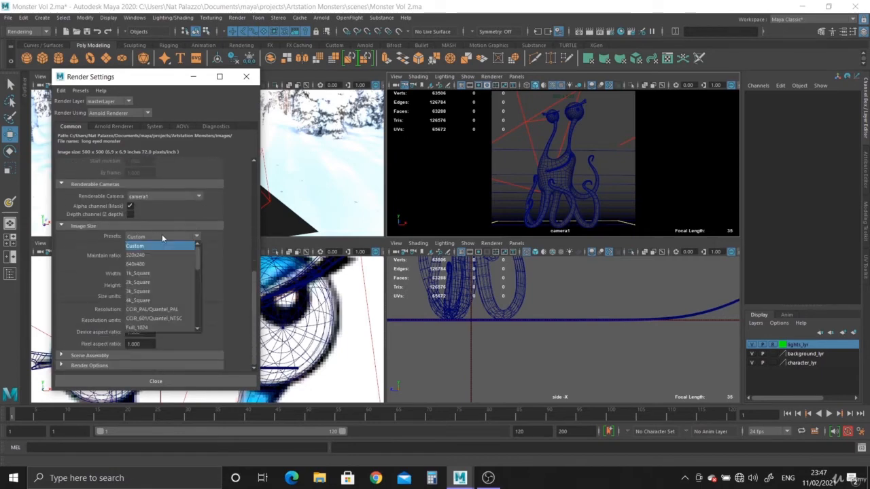
click(161, 274)
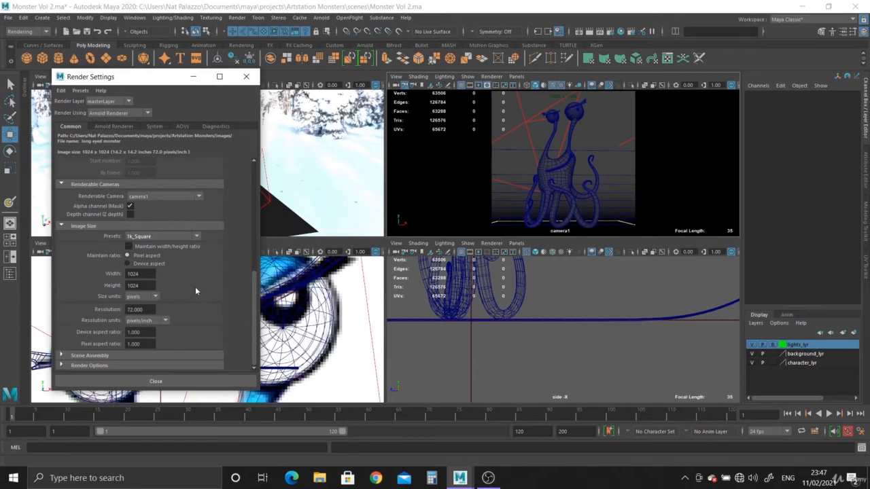
scroll(193, 289, up, 2)
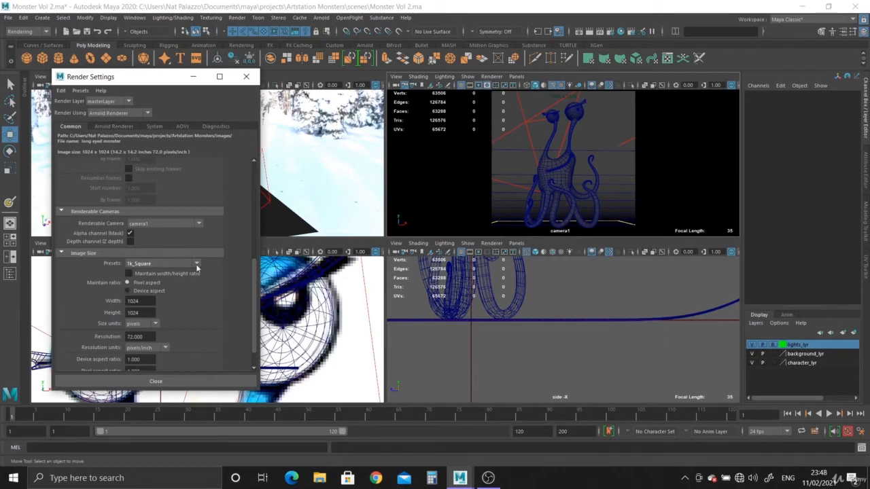
Set the Arnold sampling to Camera (AA) 6, Diffuse 4, Specular 4 and SSS 5, leaving Transmission as it is.
click(114, 126)
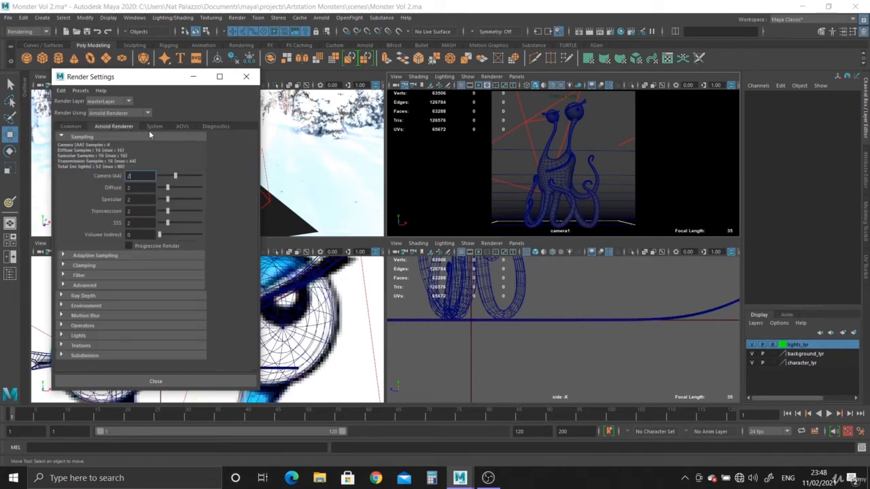
drag(143, 178, 111, 178)
drag(151, 187, 115, 191)
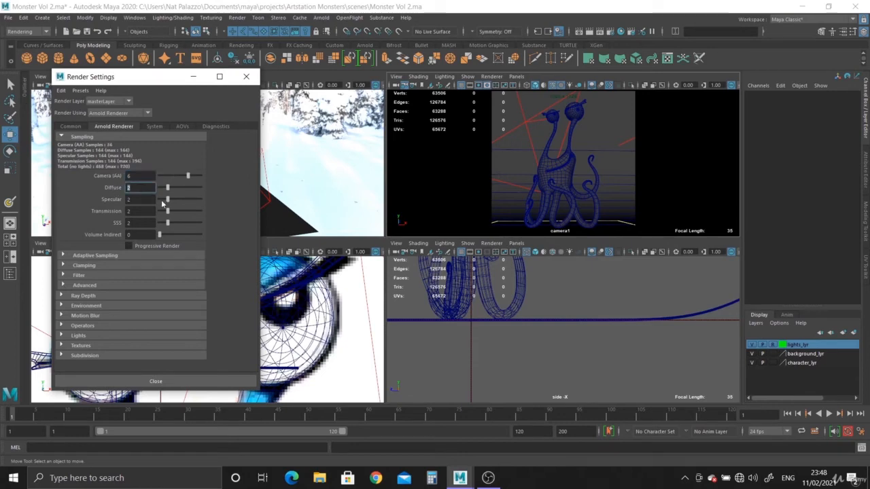
key(Tab)
key(Tab)
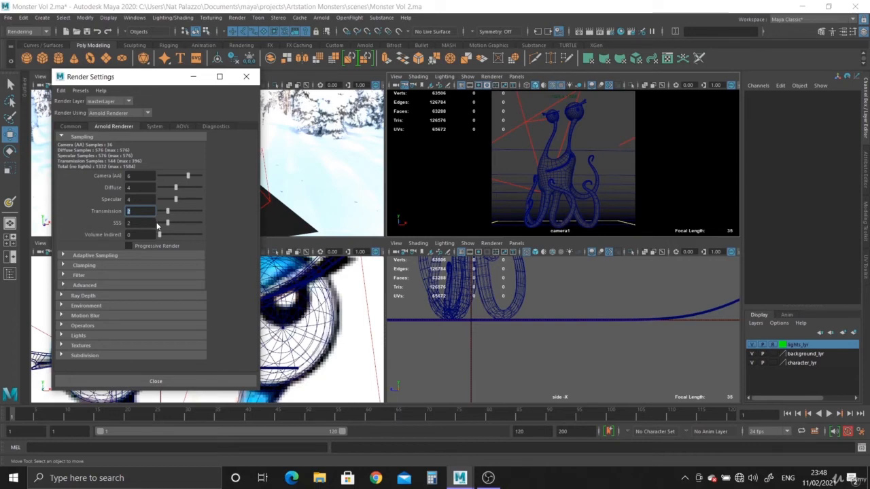
drag(138, 222, 116, 223)
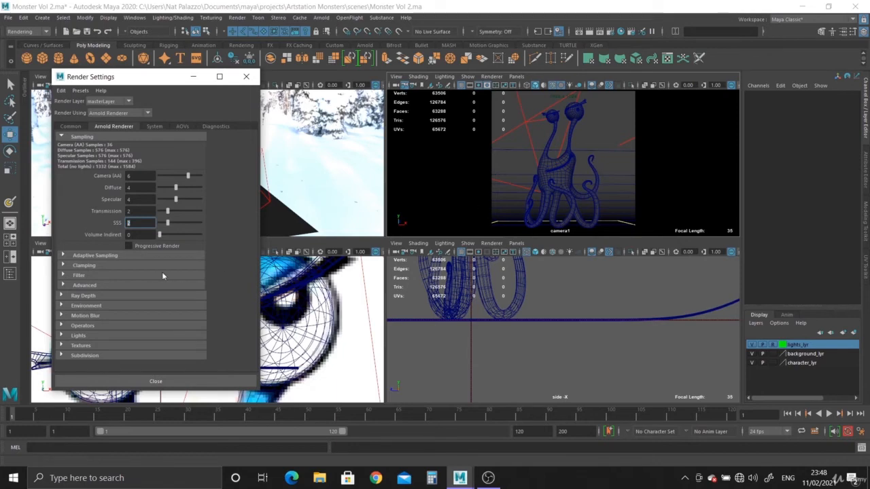
text(5)
key(Return)
Set the Arnold ray depth to Diffuse 3 and Specular 2, and close the Render Settings.
click(113, 296)
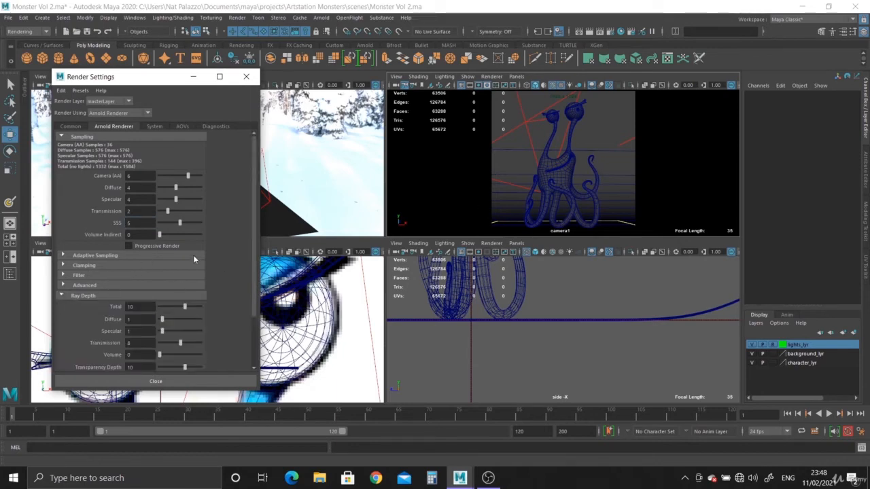
scroll(196, 258, down, 2)
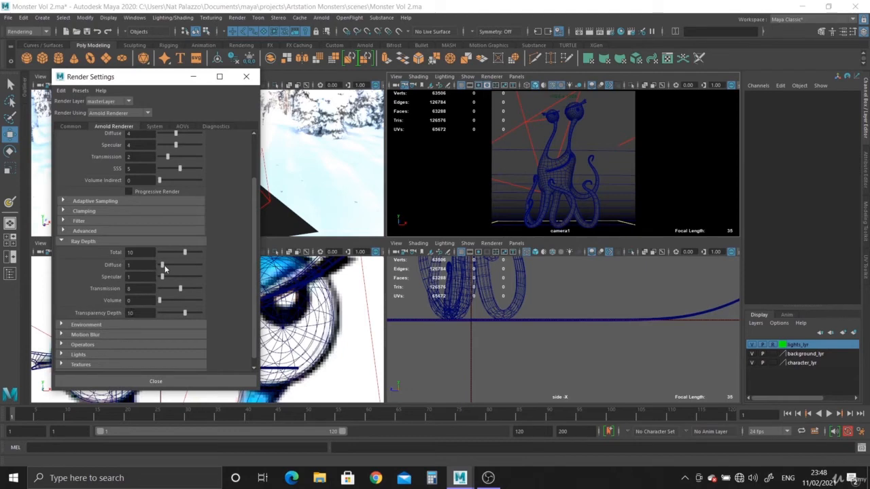
drag(163, 265, 164, 278)
scroll(169, 324, up, 3)
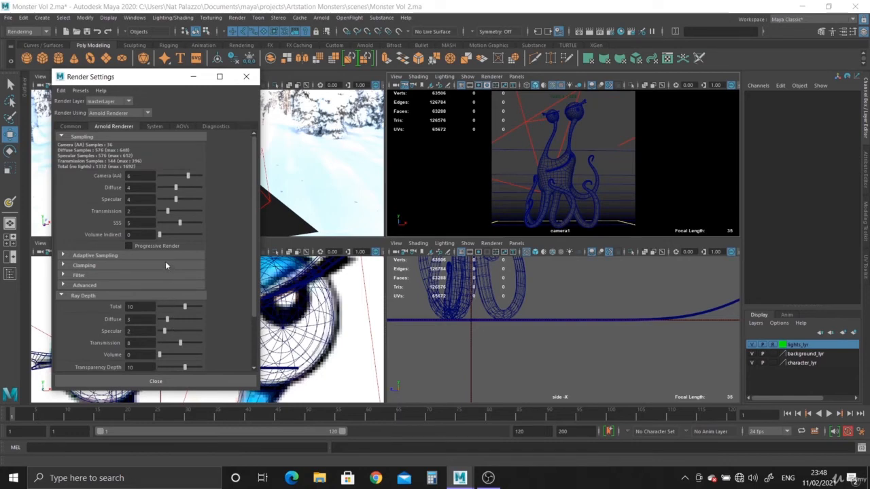
click(246, 76)
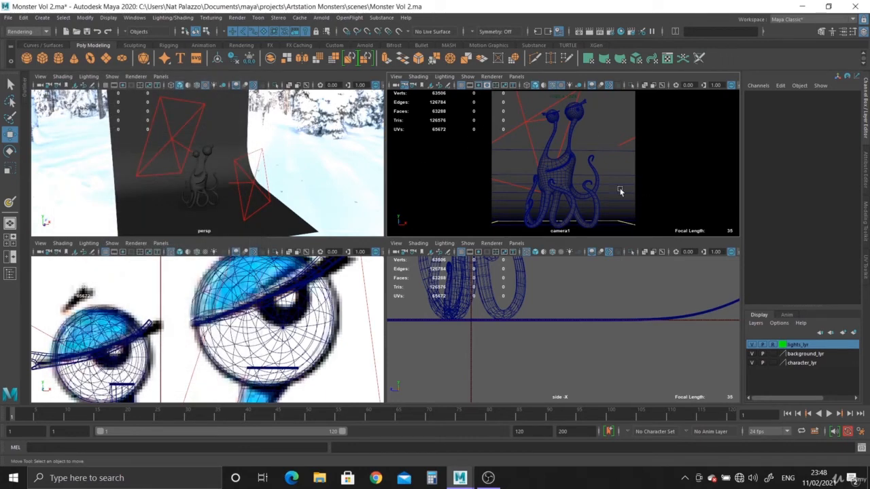
Open the Hypershade and set the AO_background material's ambient occlusion samples to 7.
click(620, 32)
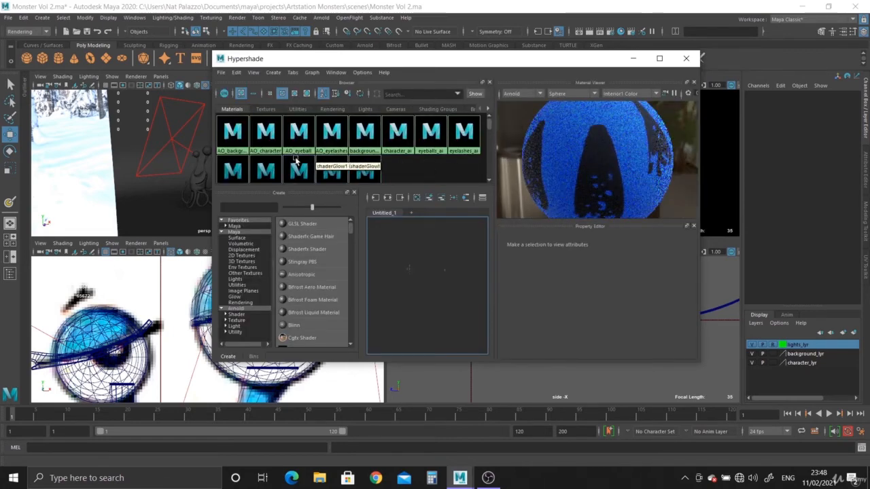
click(232, 132)
drag(439, 61, 264, 61)
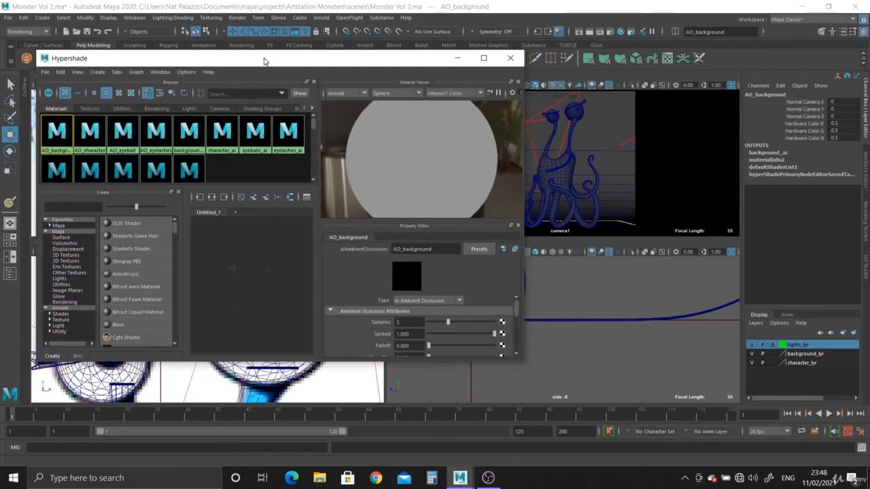
double_click(59, 148)
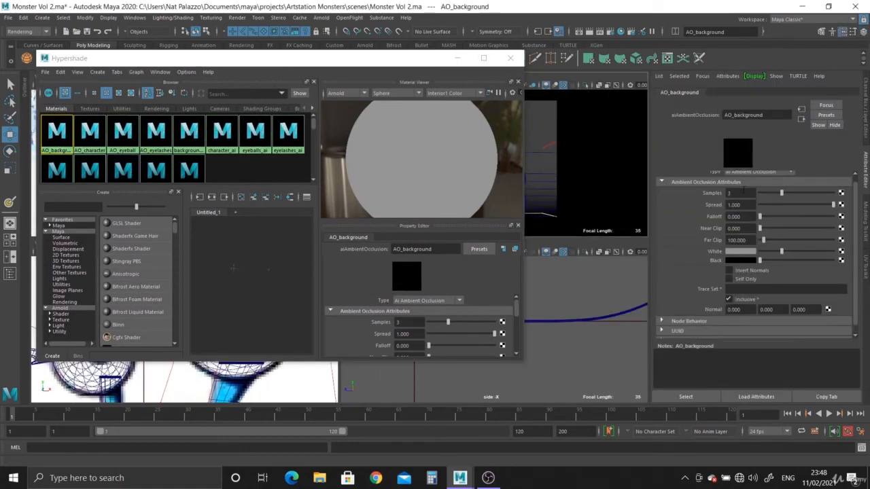
drag(740, 194, 716, 193)
text(7)
key(Return)
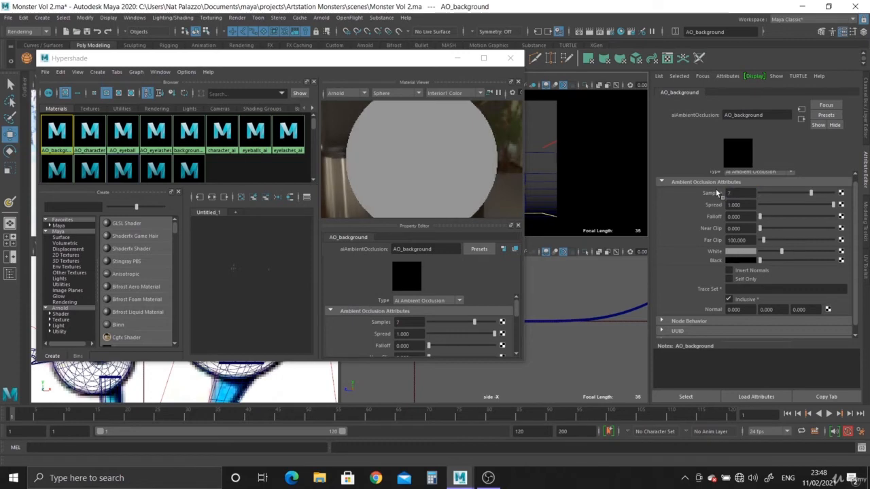
Set the AO_character material's ambient occlusion samples to 7.
click(85, 139)
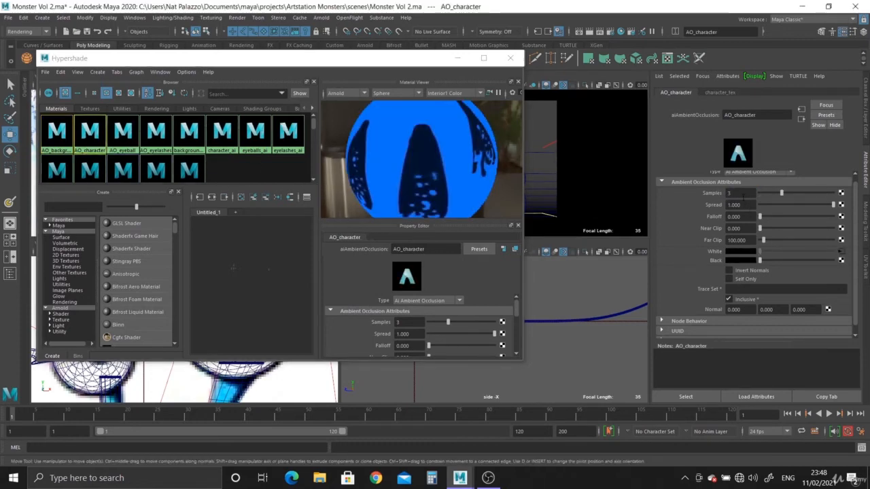
drag(740, 193, 710, 194)
text(7)
key(Return)
Set the AO_eyeball material's ambient occlusion samples to 7 and check the ramp connected to its White attribute.
click(123, 135)
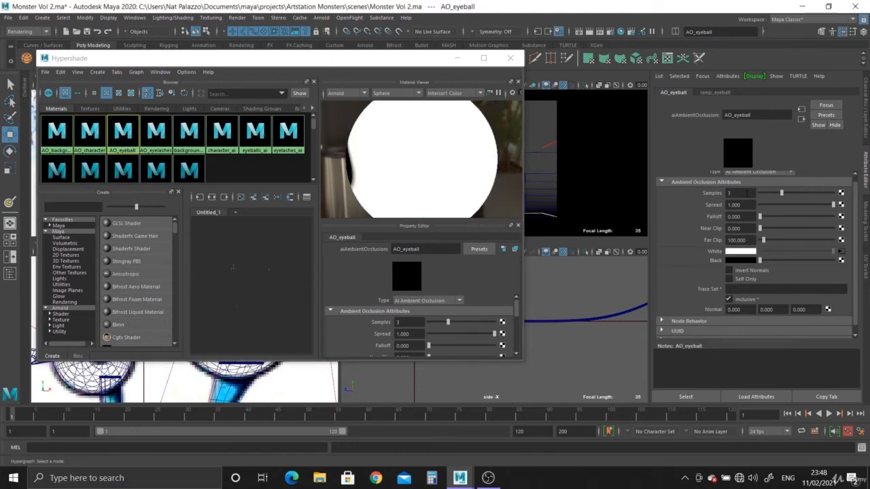
drag(741, 194, 675, 197)
text(7)
key(Return)
click(841, 251)
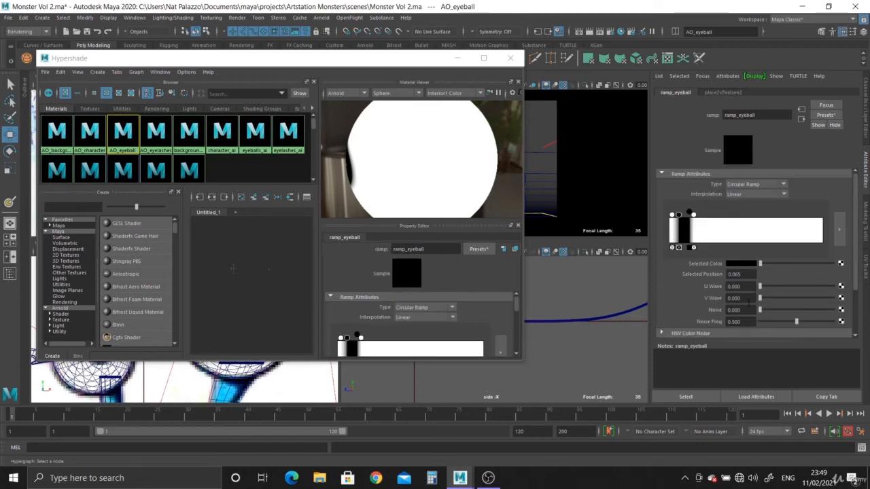
scroll(748, 302, down, 2)
scroll(748, 302, up, 2)
click(730, 398)
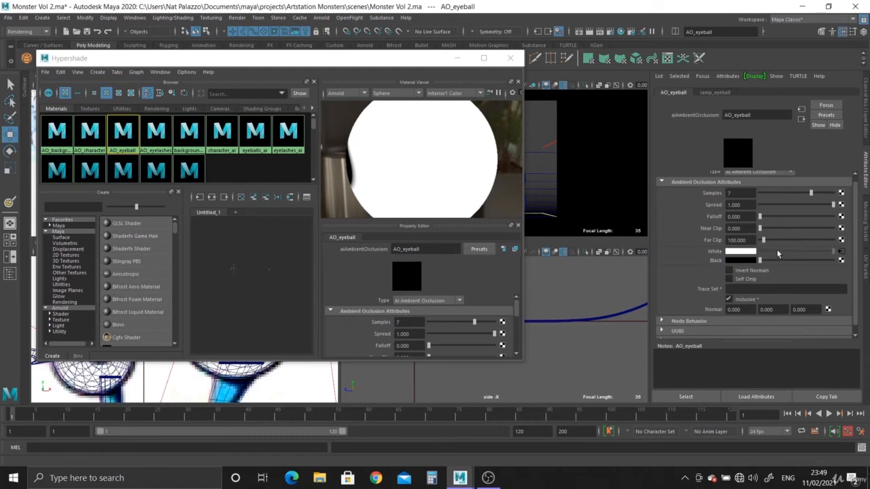
Set the AO_eyelashes material's ambient occlusion samples to 7 and close the Hypershade.
click(155, 133)
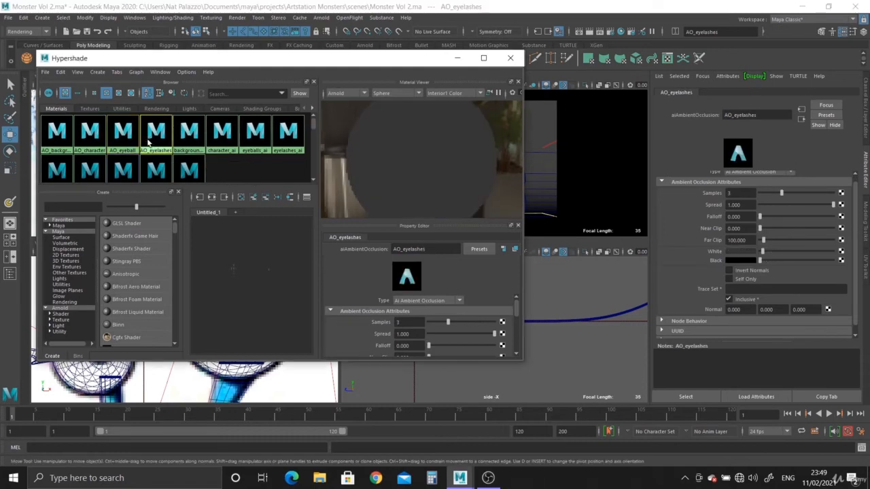
click(736, 192)
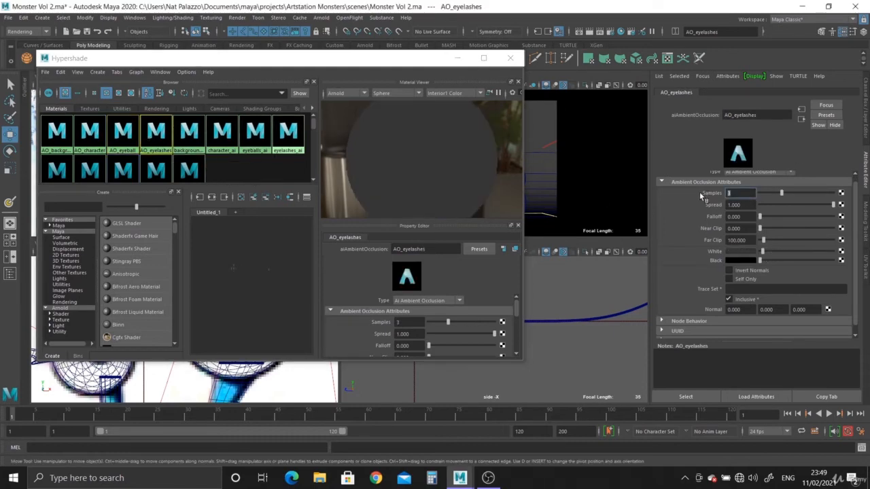
text(7)
key(Return)
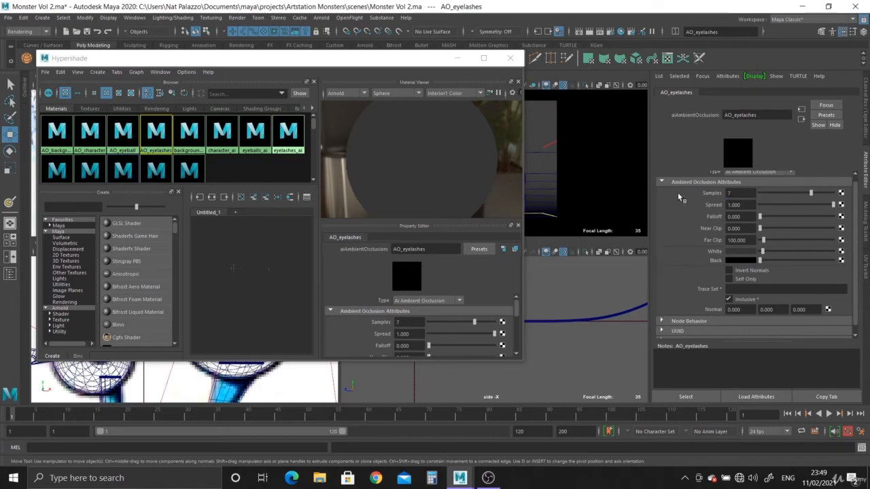
scroll(284, 145, down, 1)
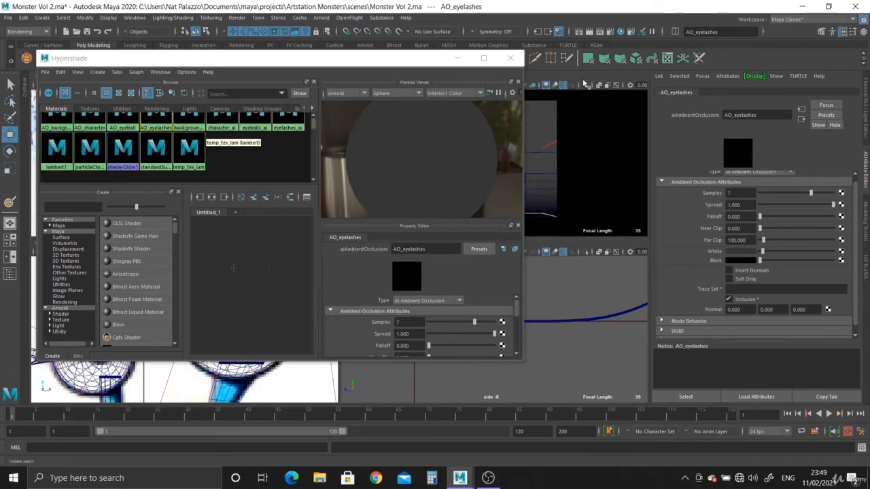
click(511, 57)
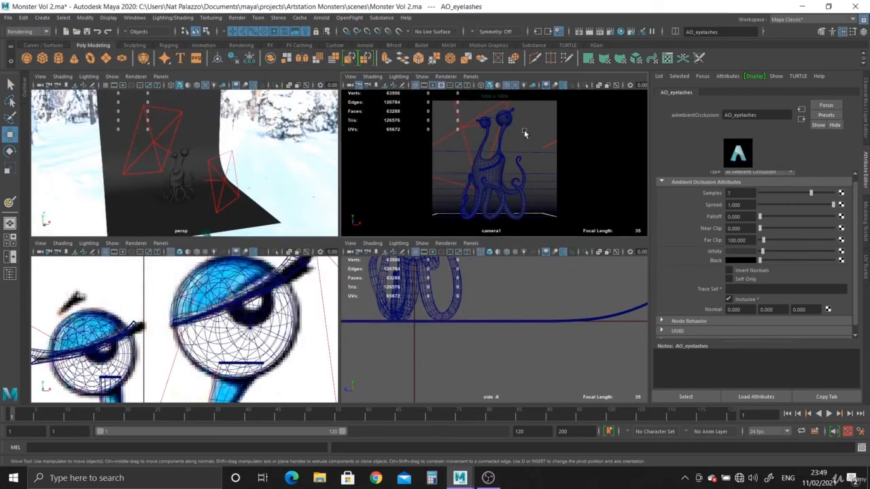
Save the scene and maximize the camera1 view.
key(ctrl+s)
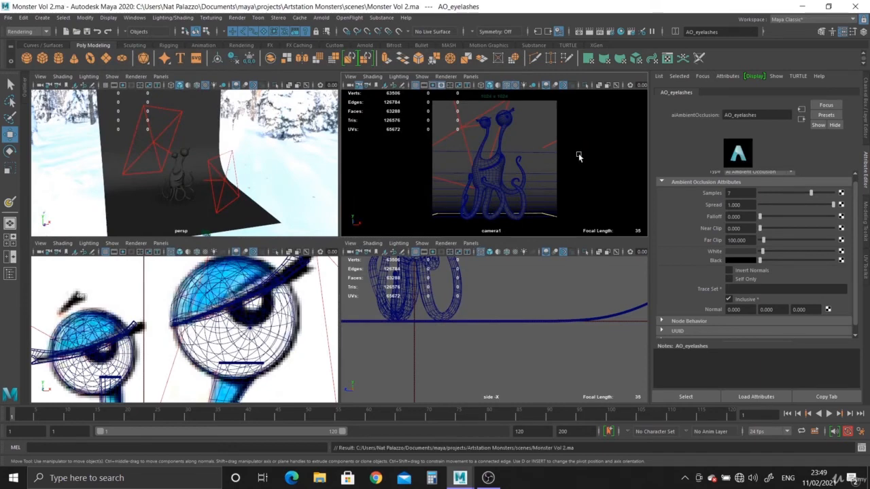
key(ctrl+s)
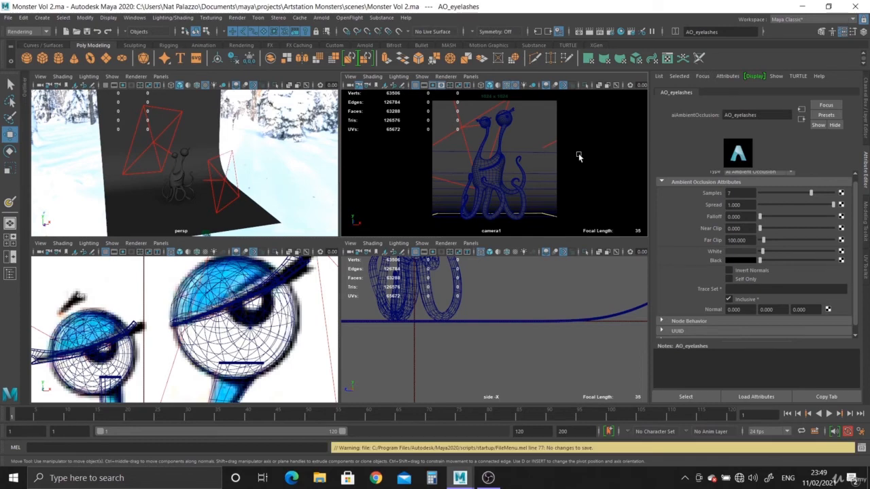
key(space)
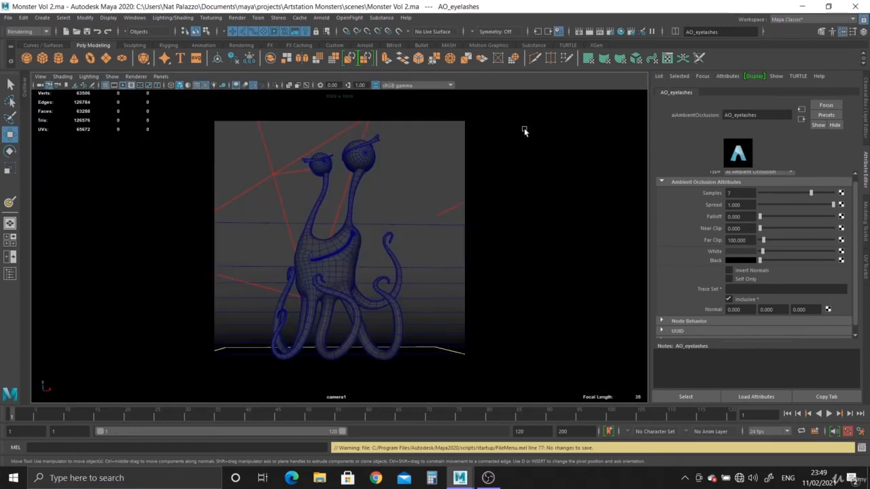
Review the Arnold sampling, renderable camera and image size in the Render Settings before rendering, and close them.
click(610, 31)
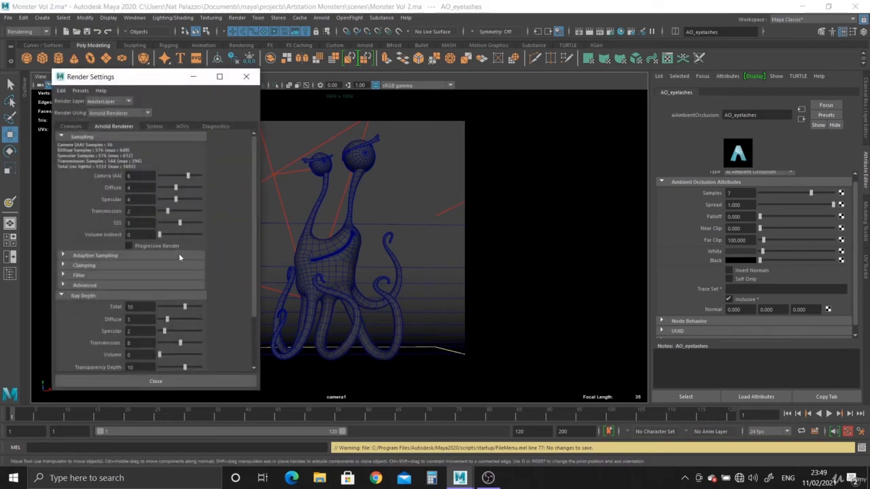
scroll(174, 253, up, 2)
click(71, 127)
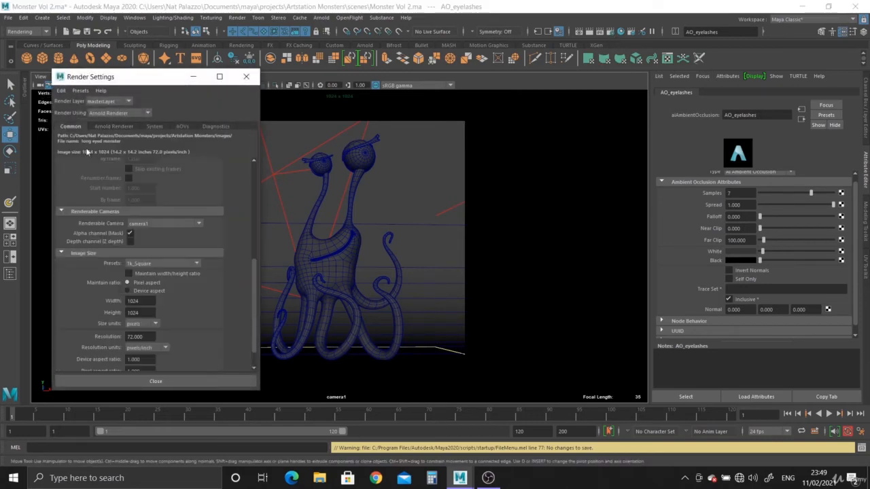
scroll(148, 200, down, 3)
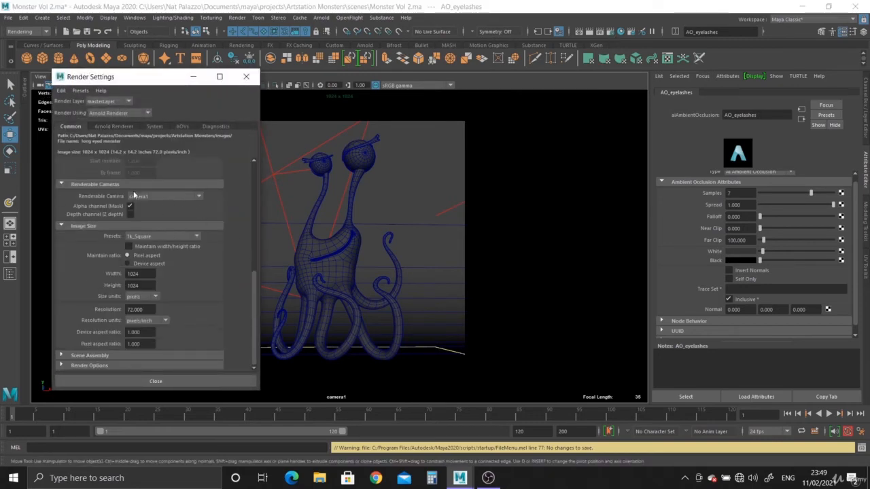
click(229, 382)
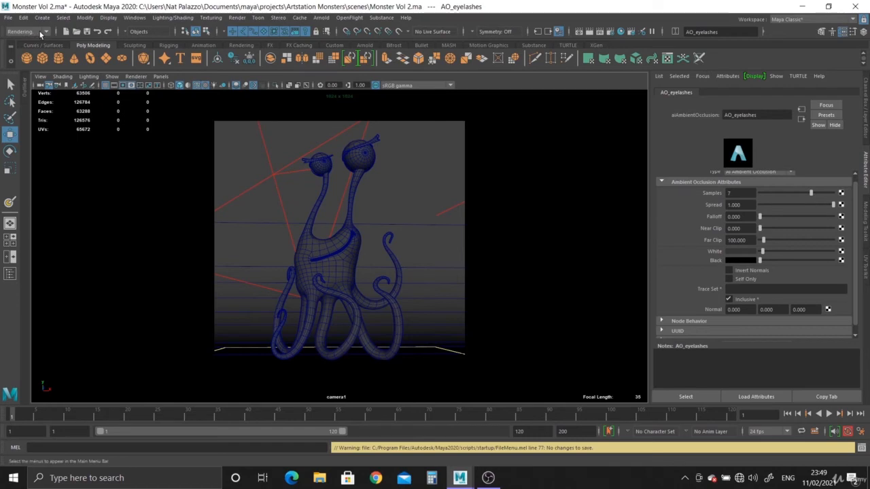
Check that the Render Sequence options use camera1, close them and start the sequence render.
click(238, 18)
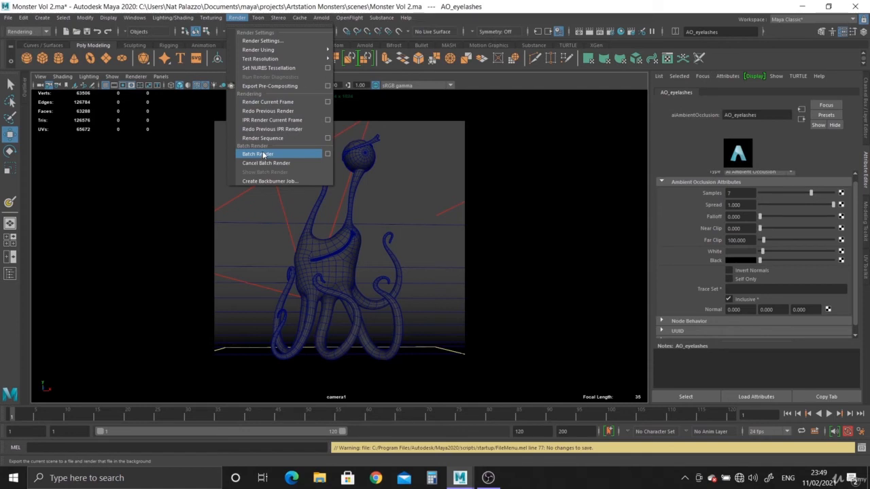
click(325, 138)
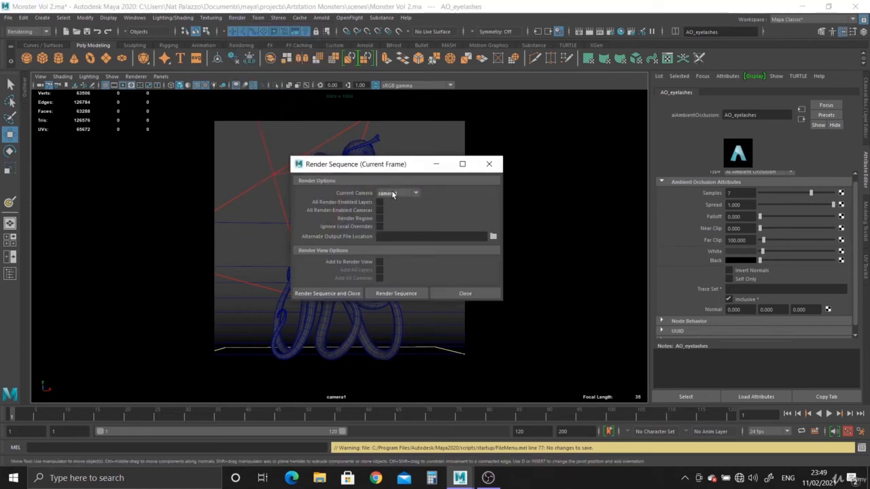
click(457, 293)
click(236, 17)
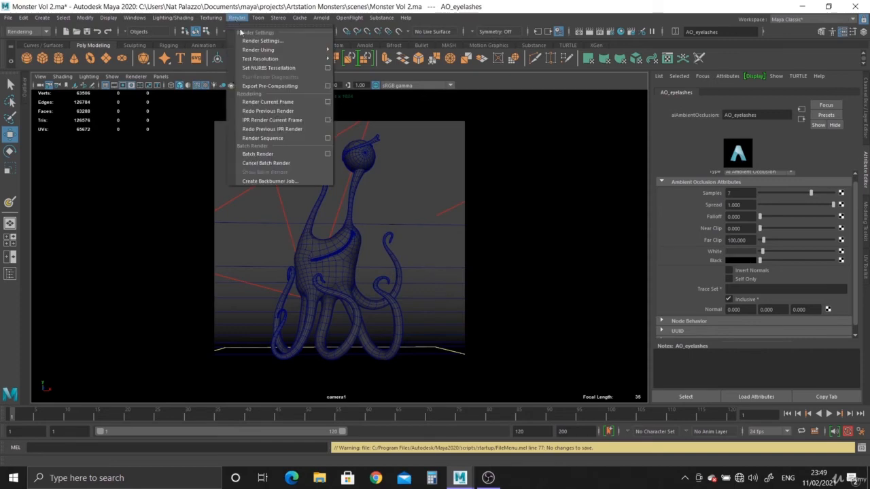
click(269, 138)
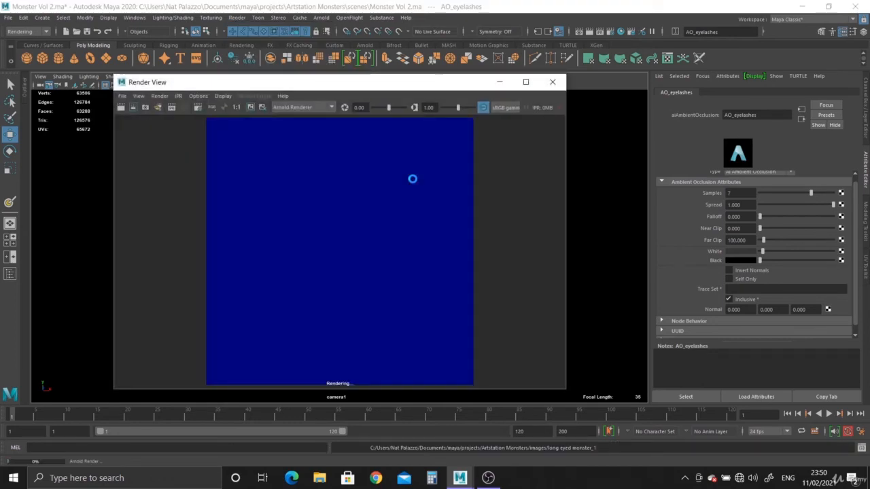